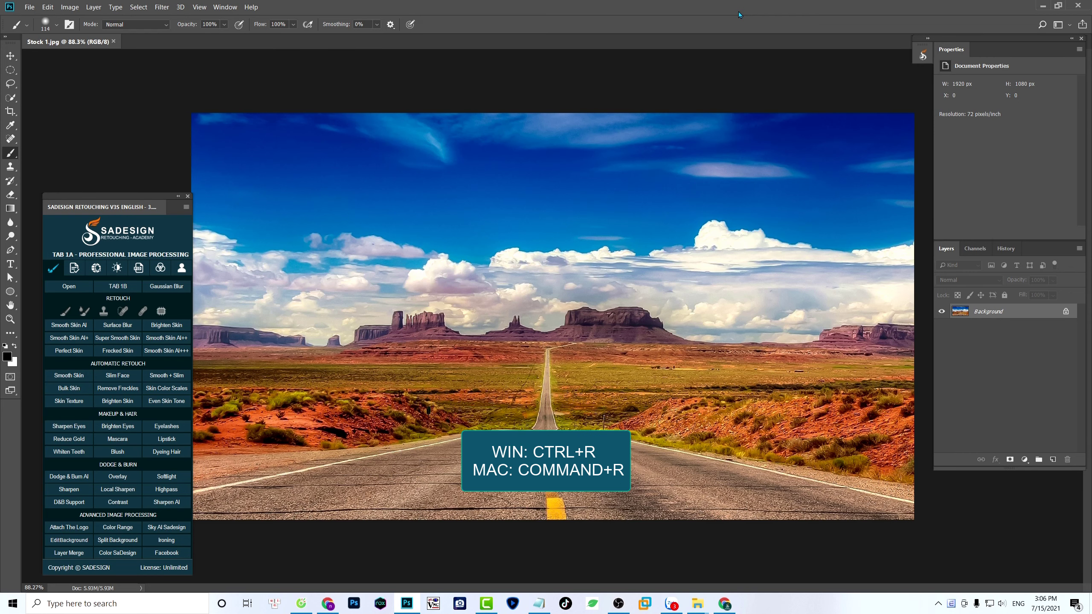
- Turn on the rulers around the Stock 1.jpg desert road photo with Ctrl+R
key("ctrl+r")
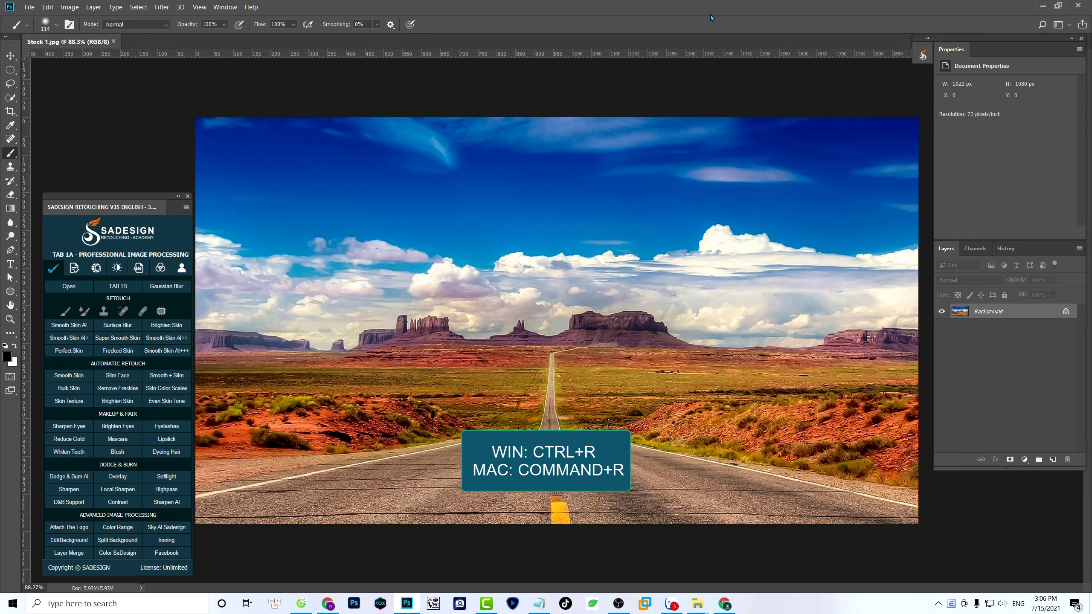
- Drag a horizontal guide and a vertical guide so they cross at the photo's centre
mouse_move(603, 55)
left_mouse_down()
mouse_move(587, 340)
mouse_move(592, 320)
left_mouse_up()
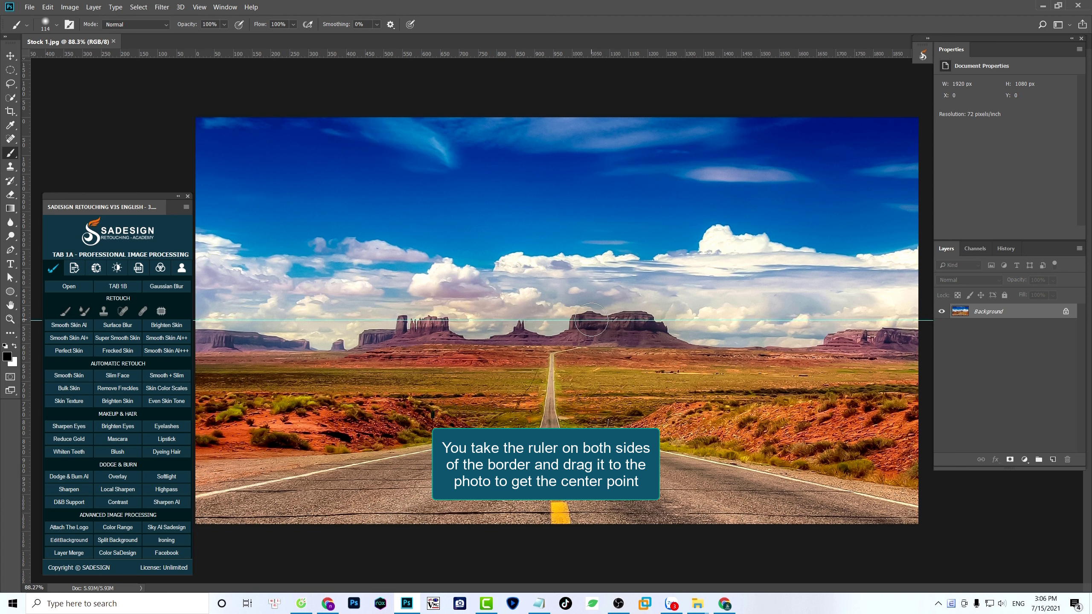
left_click_drag(27, 419, 557, 426)
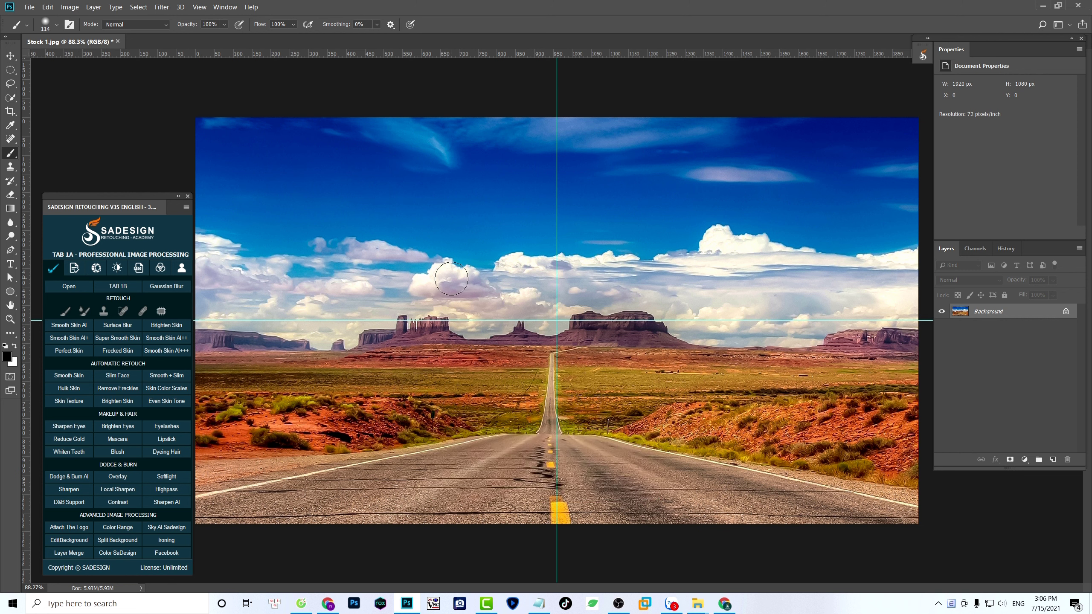
- Copy a 1080 × 1080 px square centred on the guide crossing onto new Layer 1
key("m")
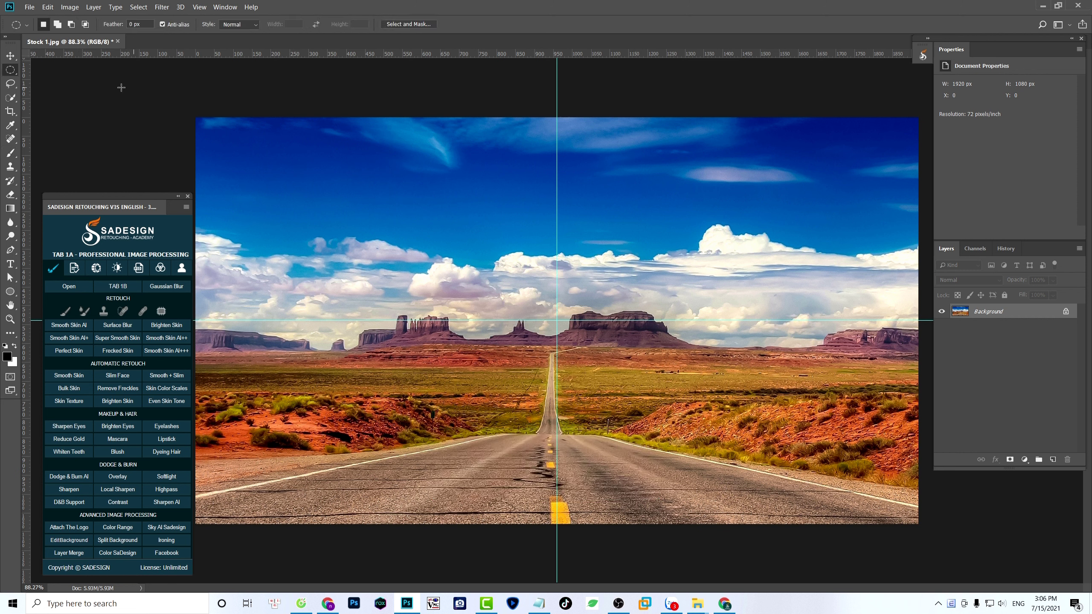
right_click(12, 76)
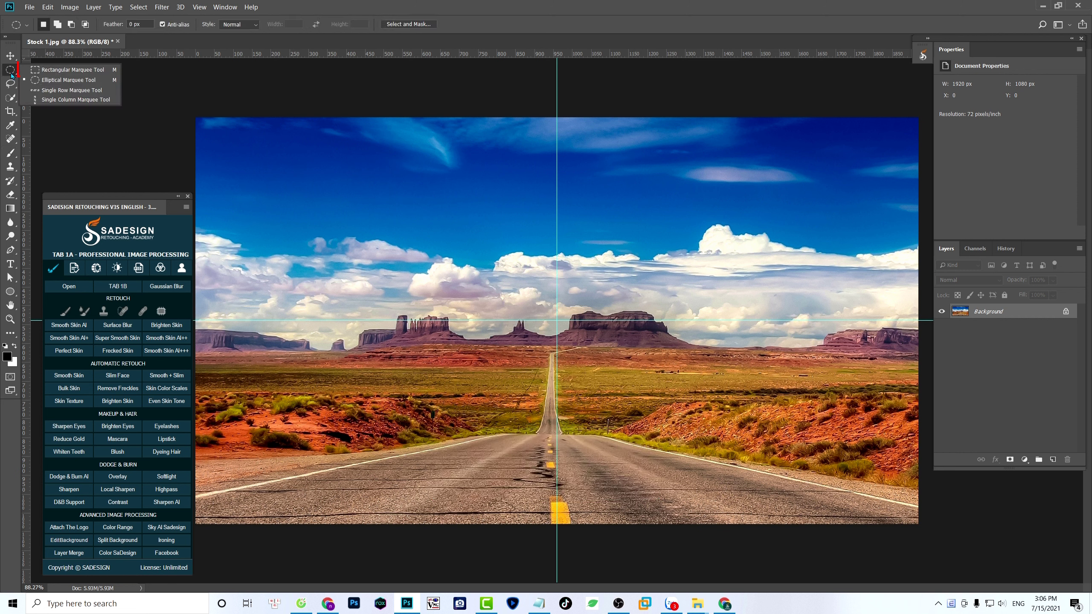
left_click(92, 72)
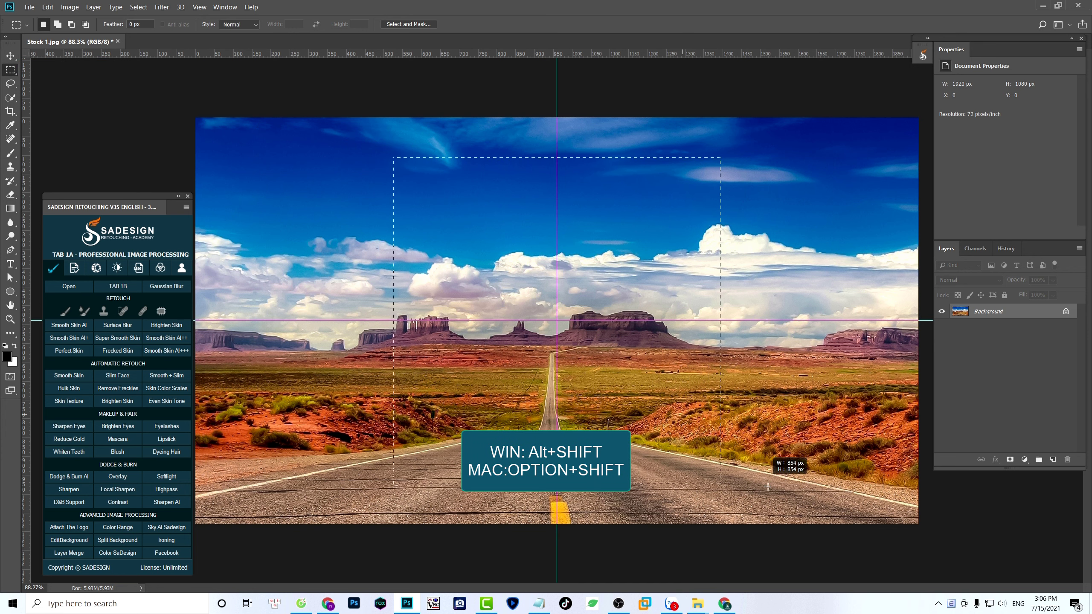
left_click_drag(556, 320, 759, 523)
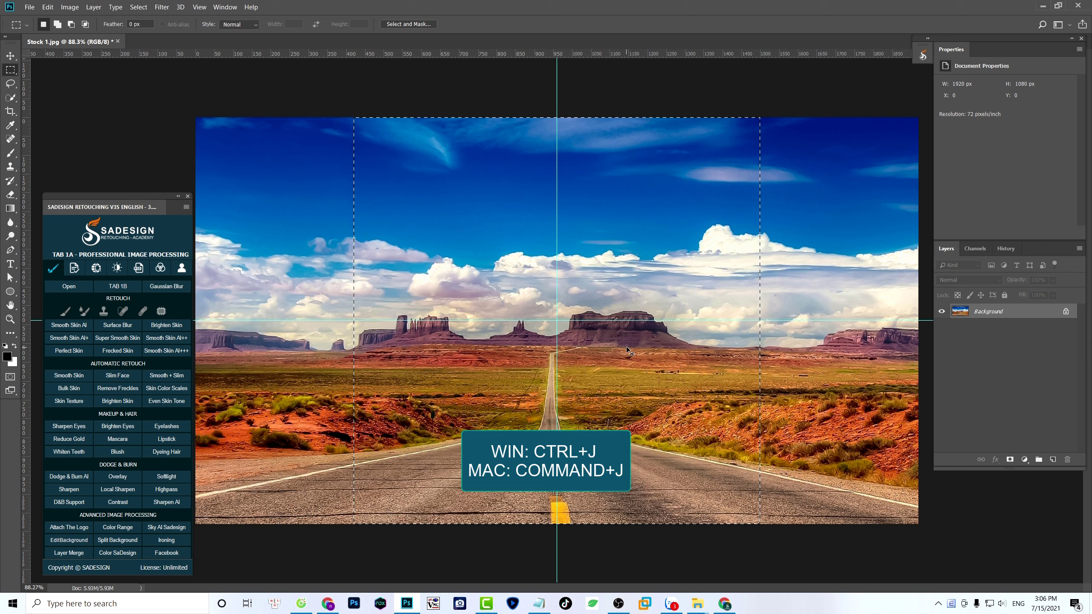
key("ctrl+j")
- Duplicate Layer 1 into a new document
left_click(941, 327)
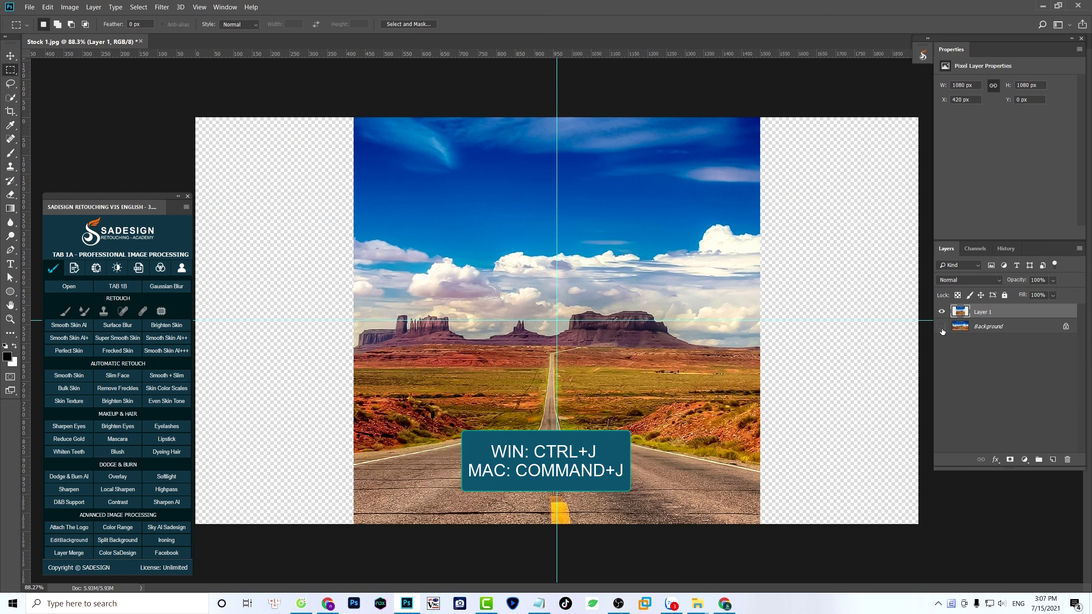
left_click(941, 326)
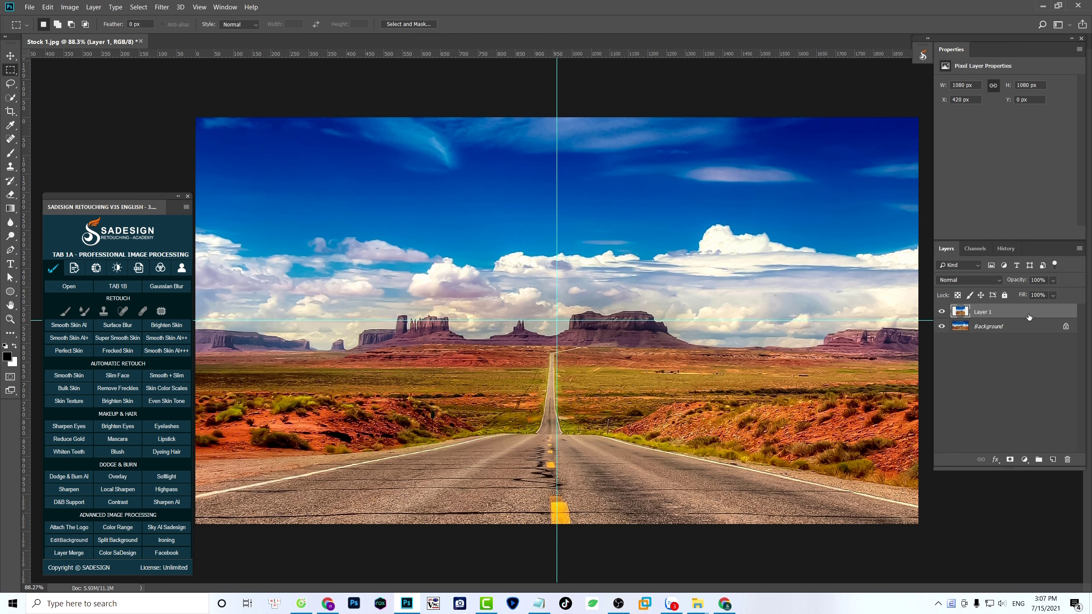
left_click(1079, 249)
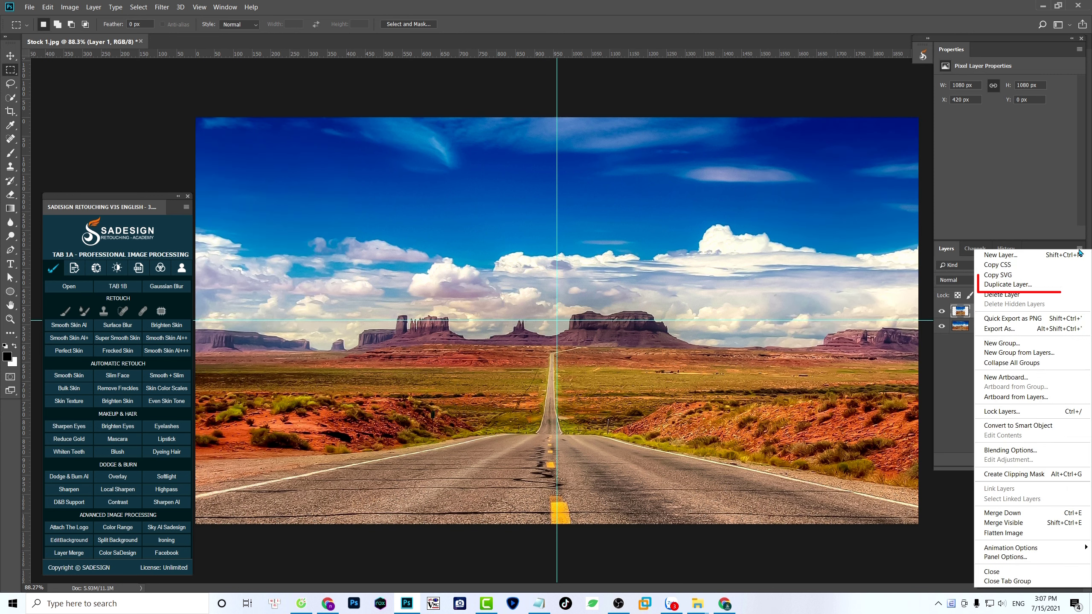
left_click(1062, 285)
left_click(559, 321)
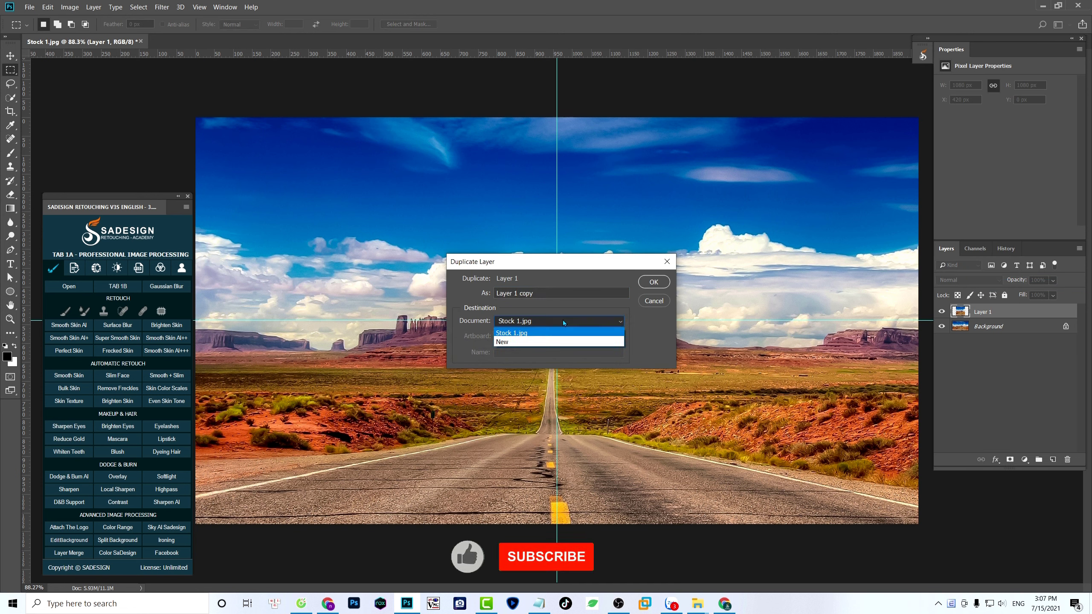
left_click(551, 342)
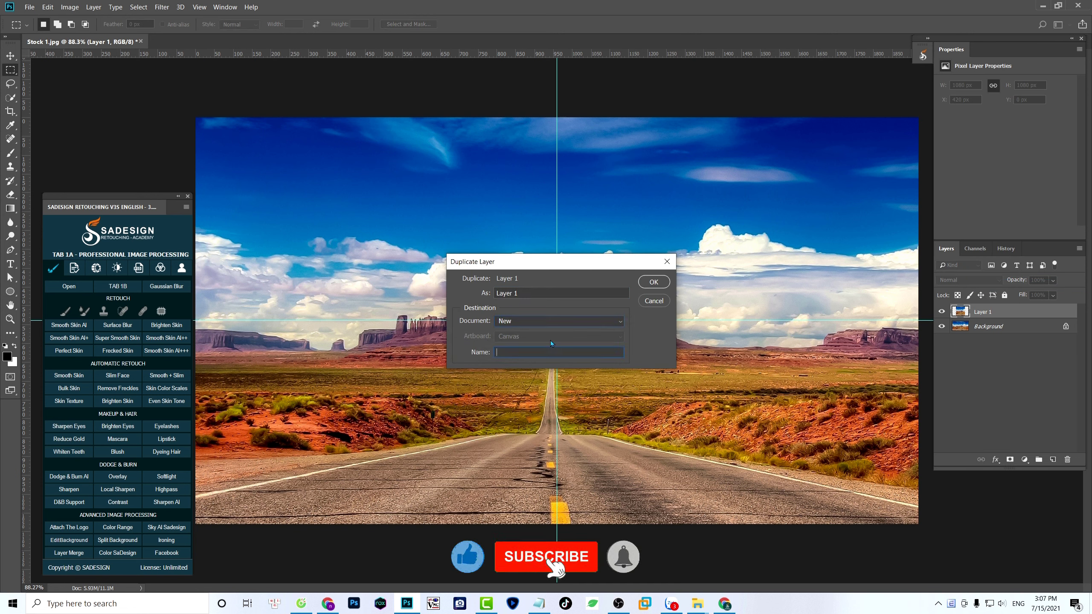
left_click(660, 282)
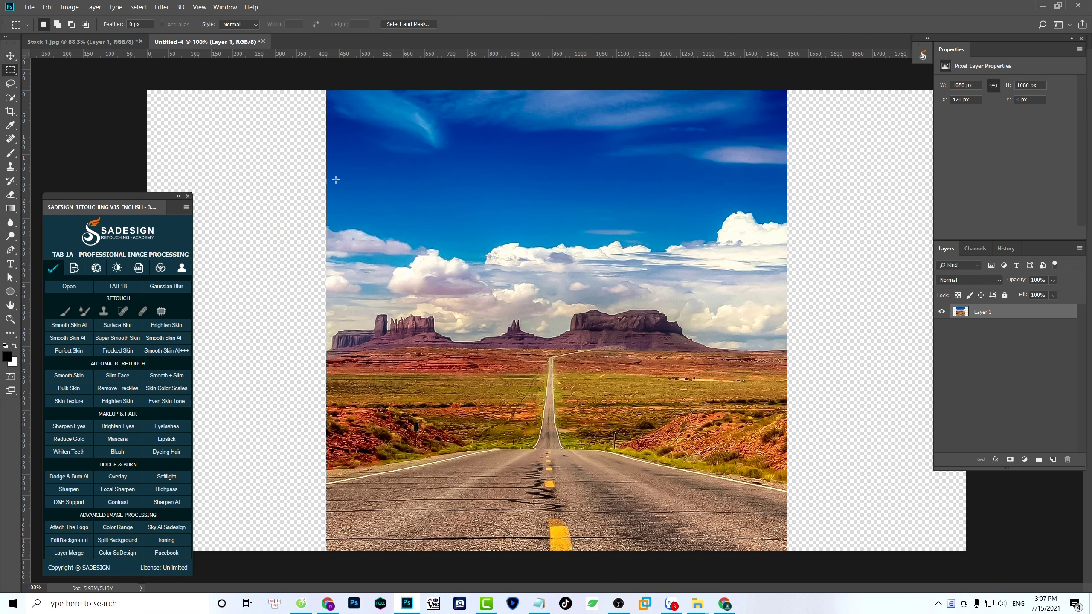
- Trim away transparent pixels, leaving a 1080 × 1080 px square canvas
left_click(69, 7)
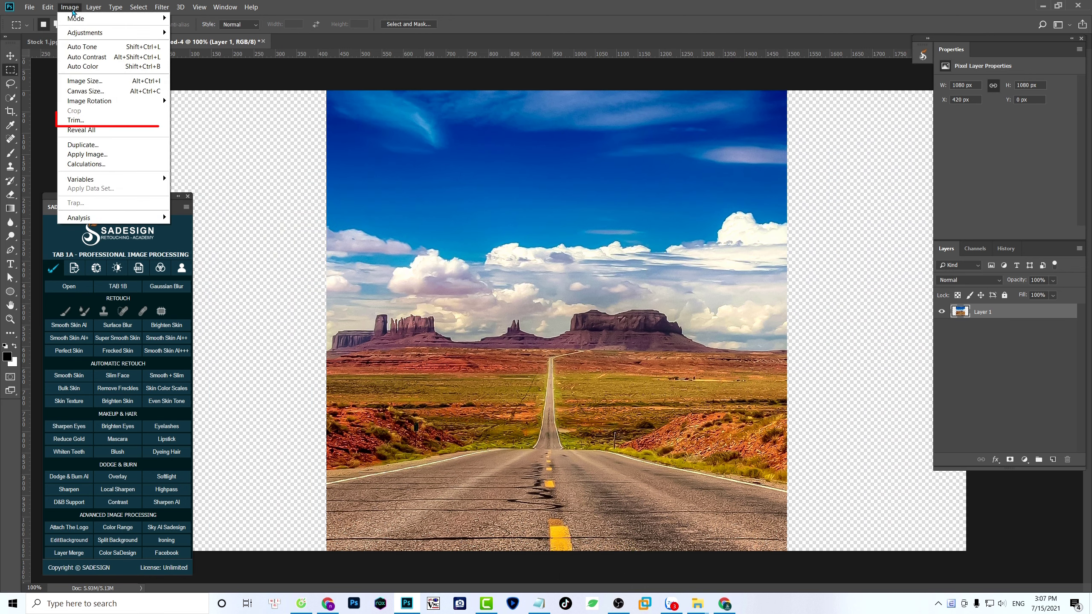
left_click(101, 122)
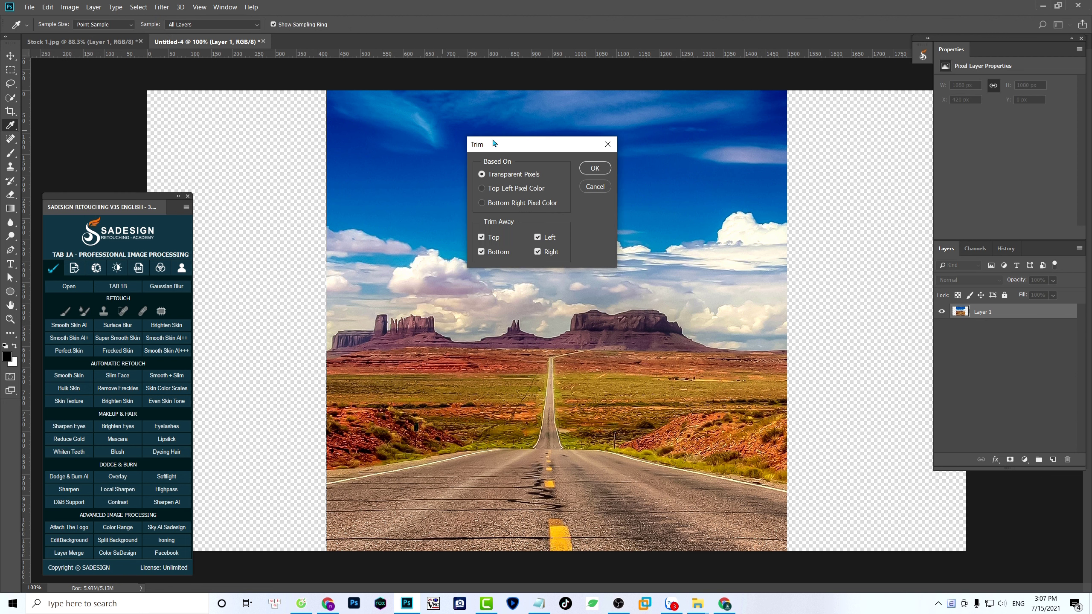
left_click(598, 170)
key("m")
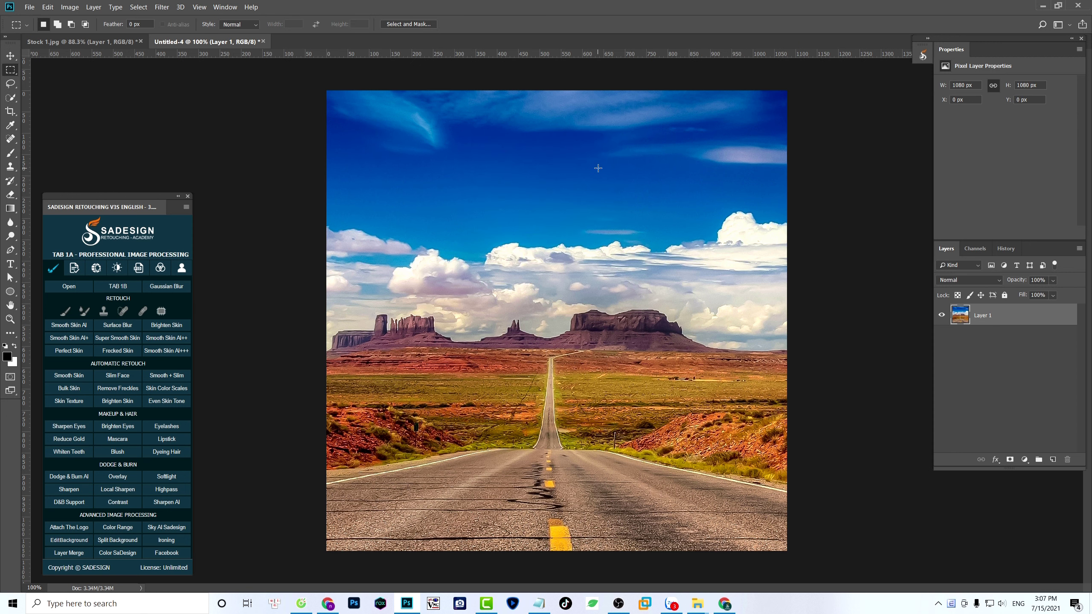
- Apply Spherize at 100% amount to the square road photo
left_click(162, 7)
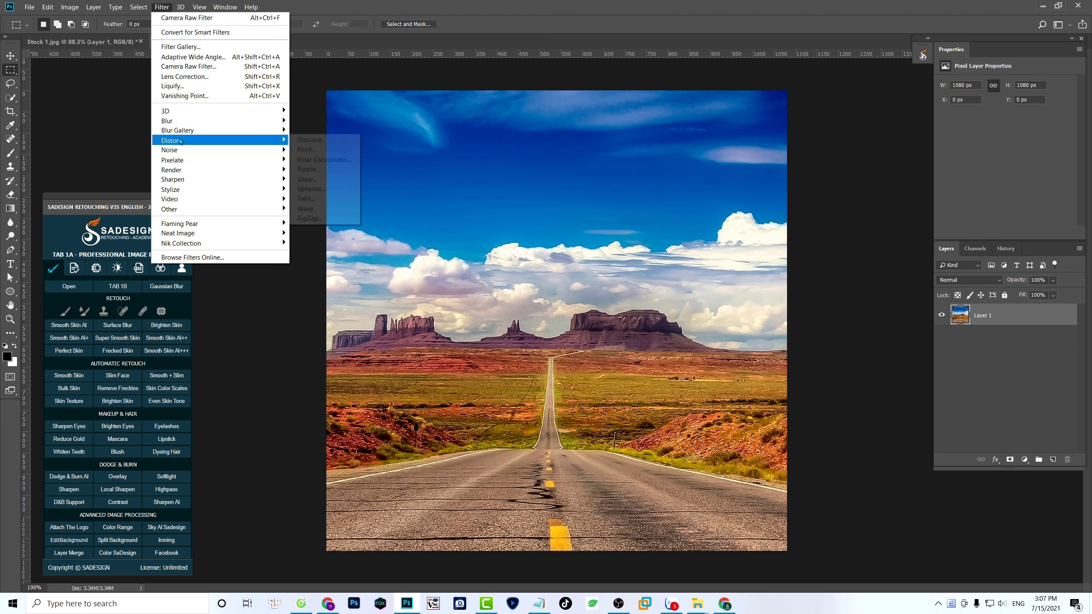
mouse_move(175, 140)
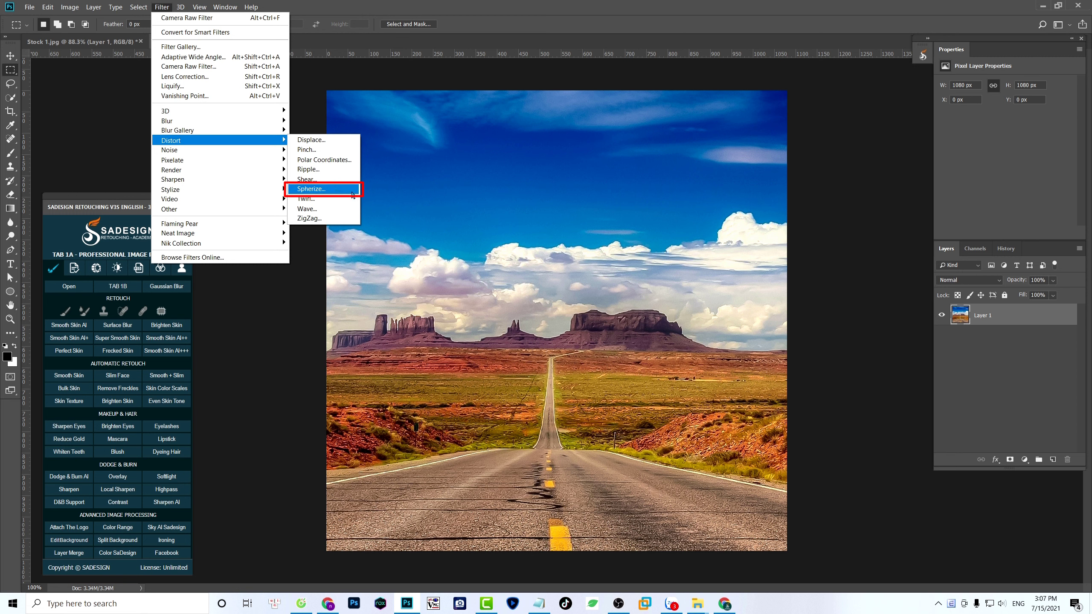
left_click(326, 189)
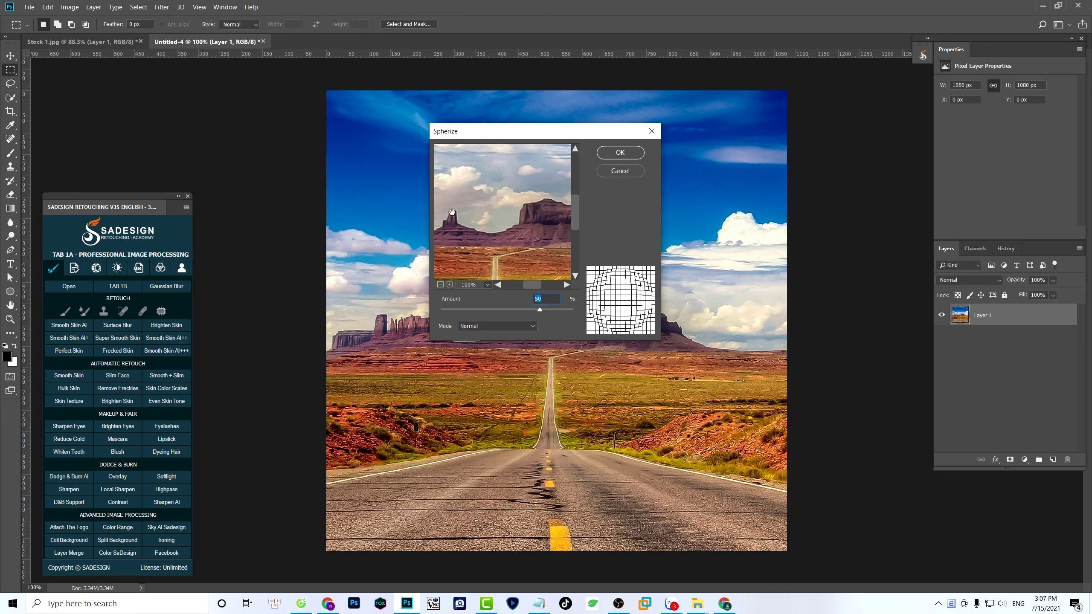
left_click_drag(540, 312, 577, 309)
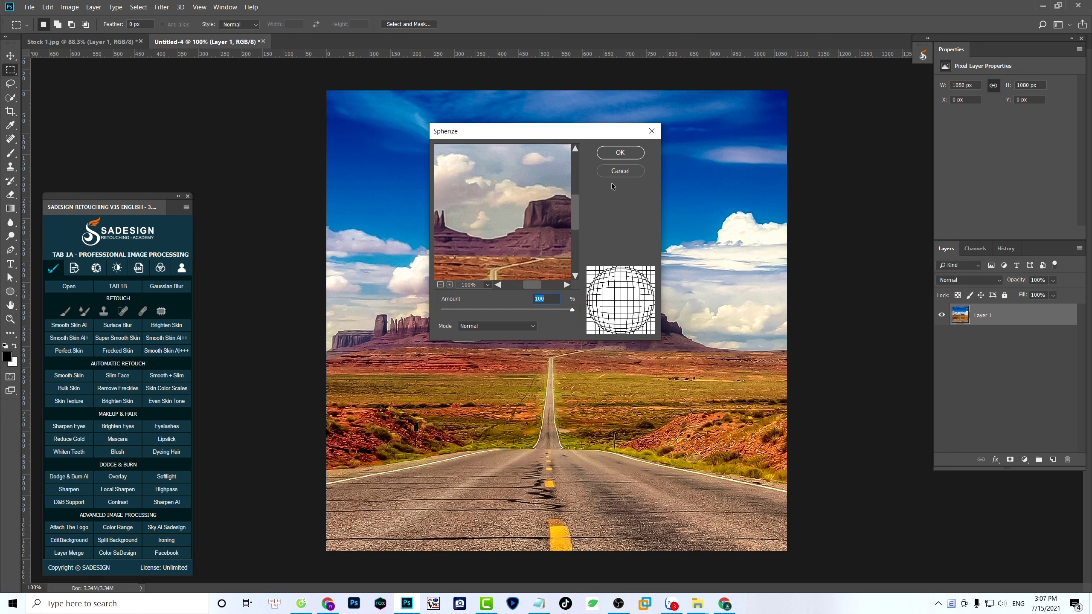
left_click(619, 153)
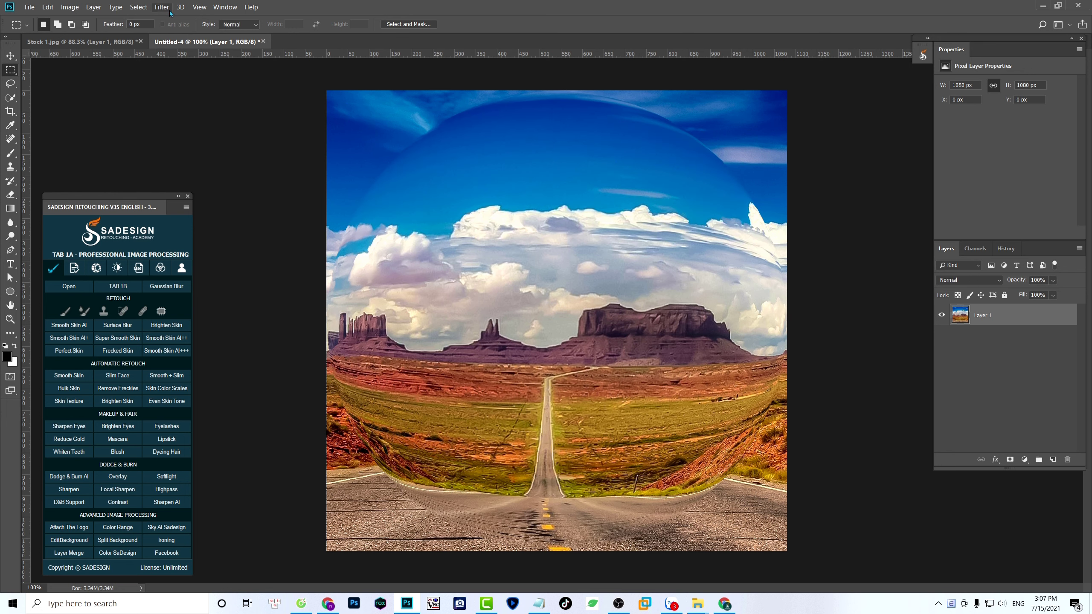
- Repeat the 100% Spherize, then apply Spherize once more at 50%
left_click(167, 8)
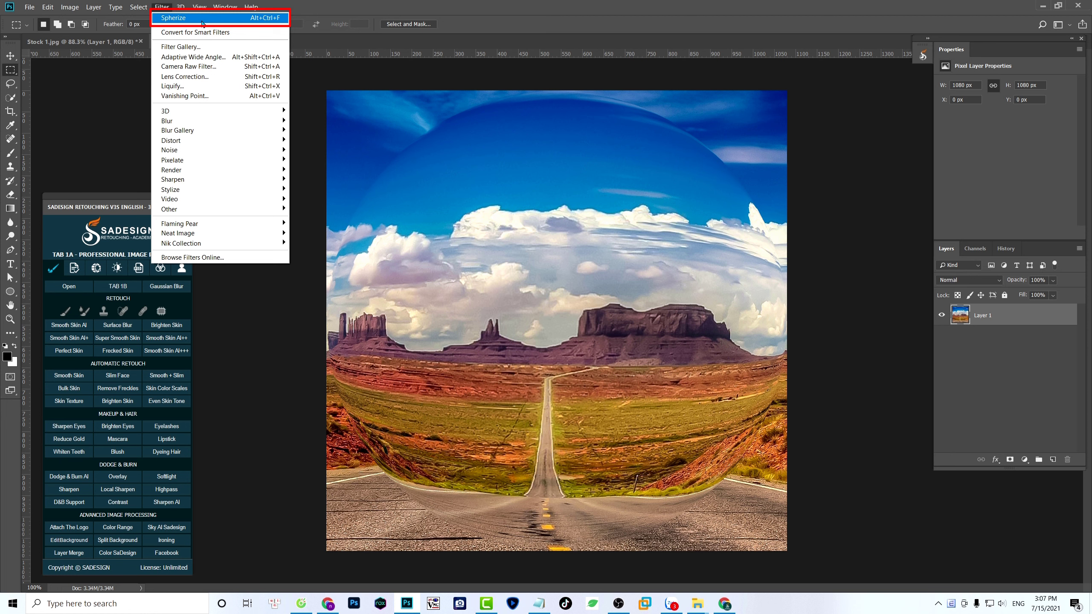
left_click(203, 18)
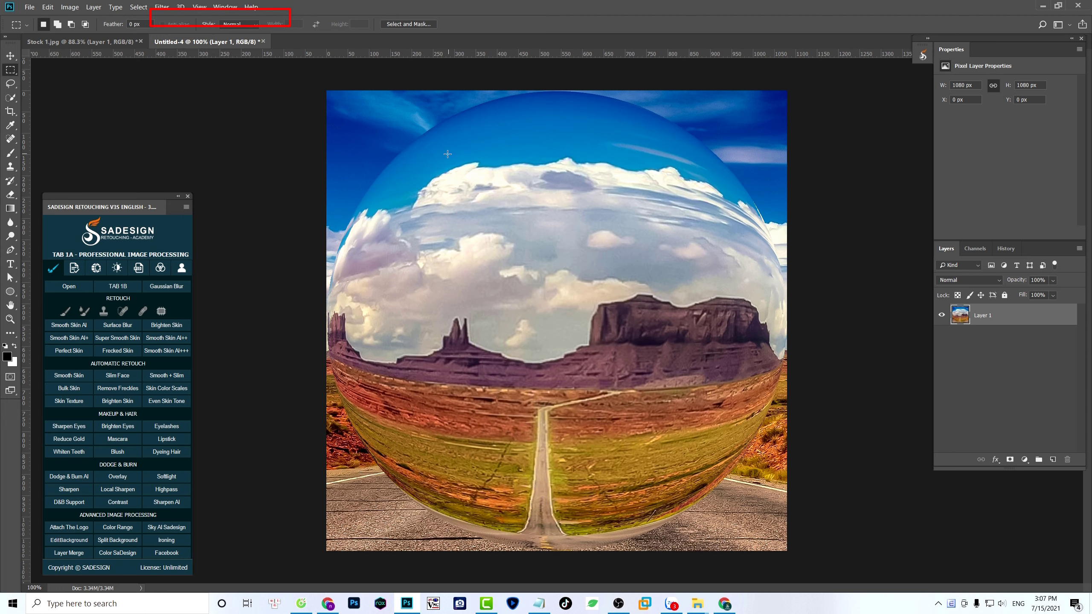
left_click(162, 7)
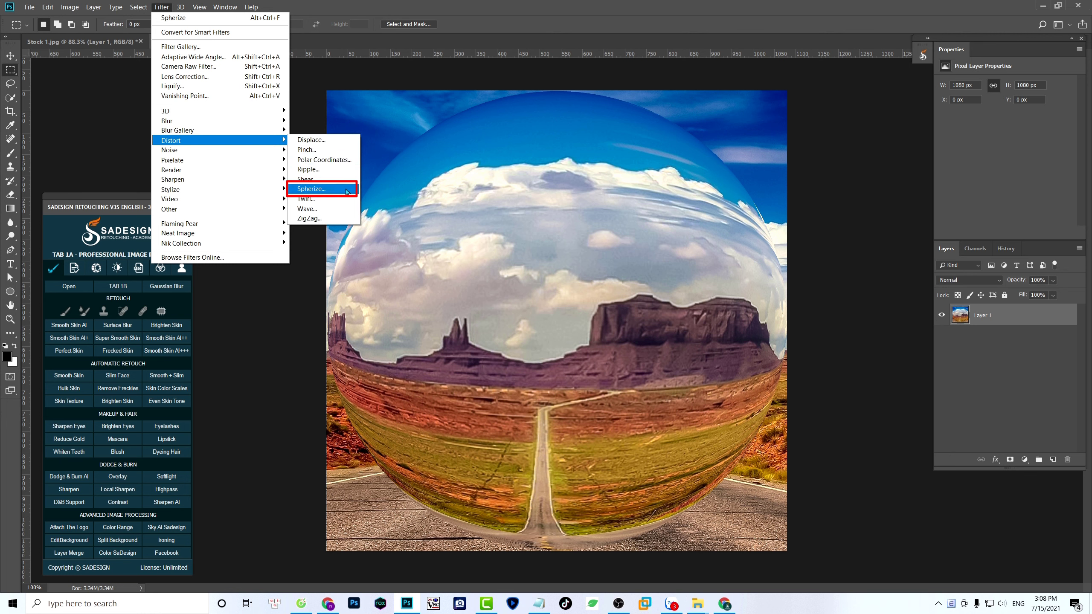
left_click(347, 191)
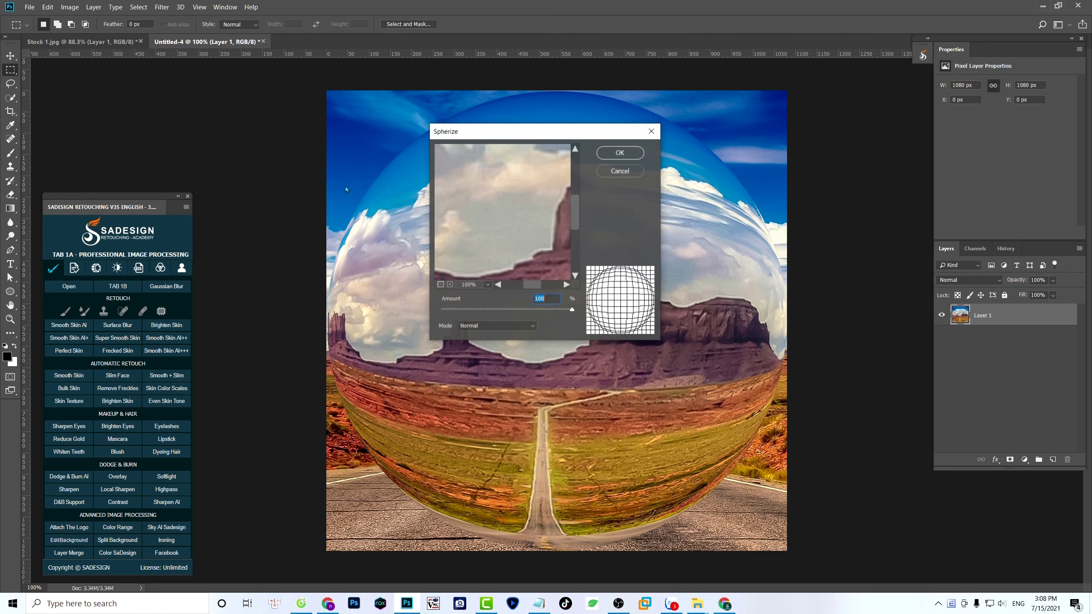
double_click(555, 299)
type("50")
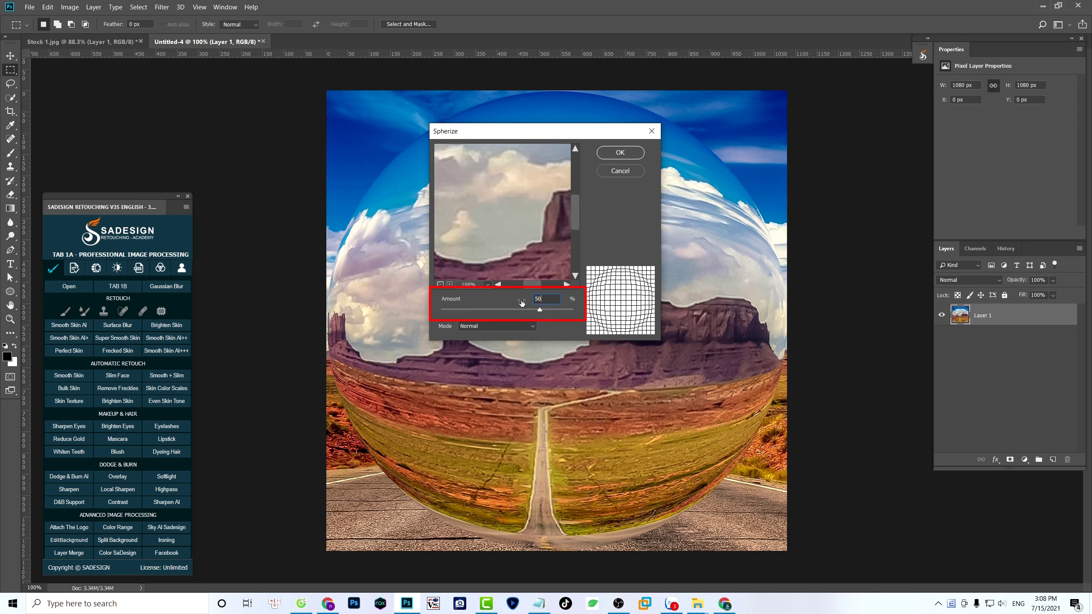
left_click(618, 154)
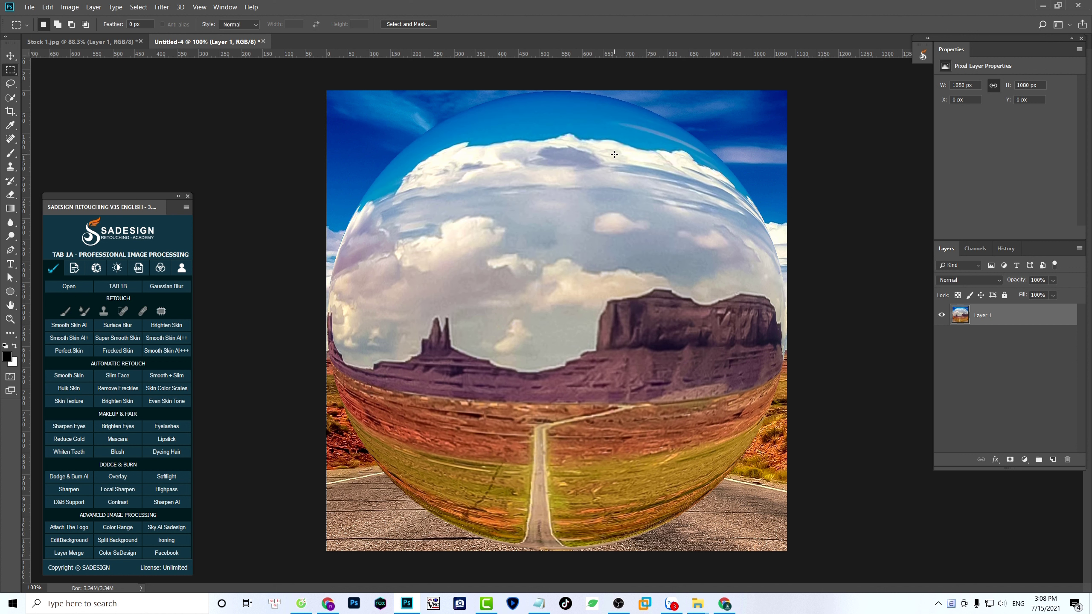
- Draw an elliptical selection fitted around the glass ball
right_click(10, 69)
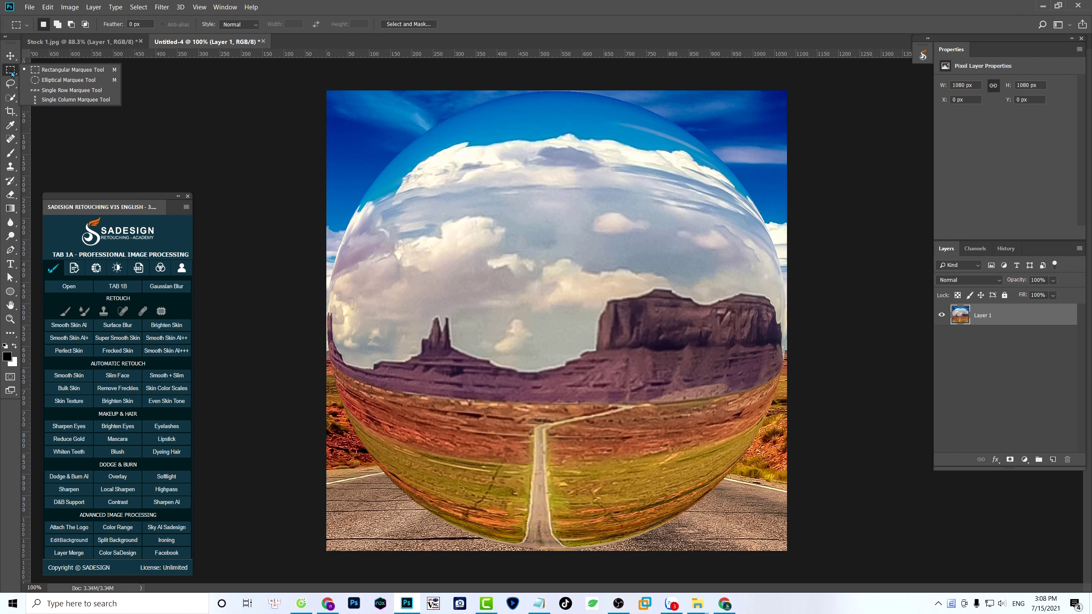
left_click(92, 81)
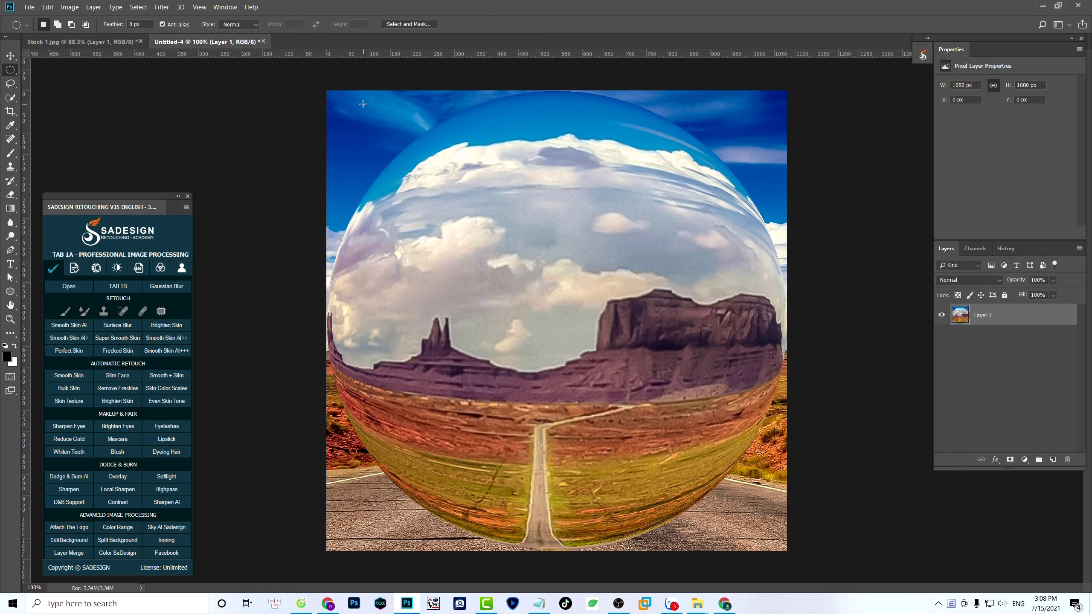
mouse_move(363, 102)
left_mouse_down()
mouse_move(738, 441)
mouse_move(917, 546)
left_mouse_up()
left_click_drag(550, 302, 538, 311)
- Expand the selection by 5 px and copy the ball onto new Layer 2
left_click(140, 8)
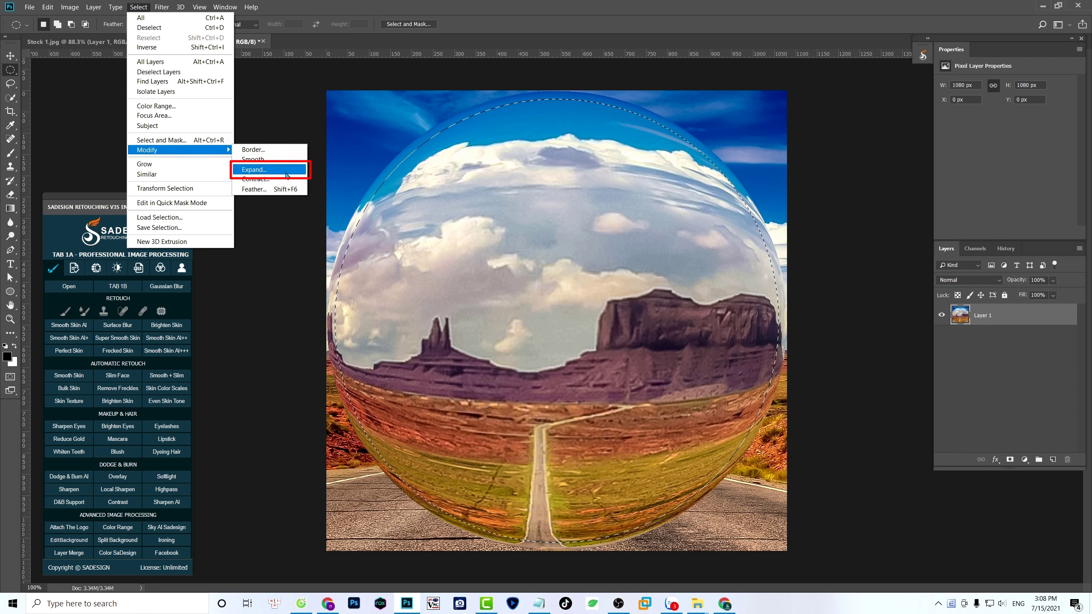
left_click(286, 176)
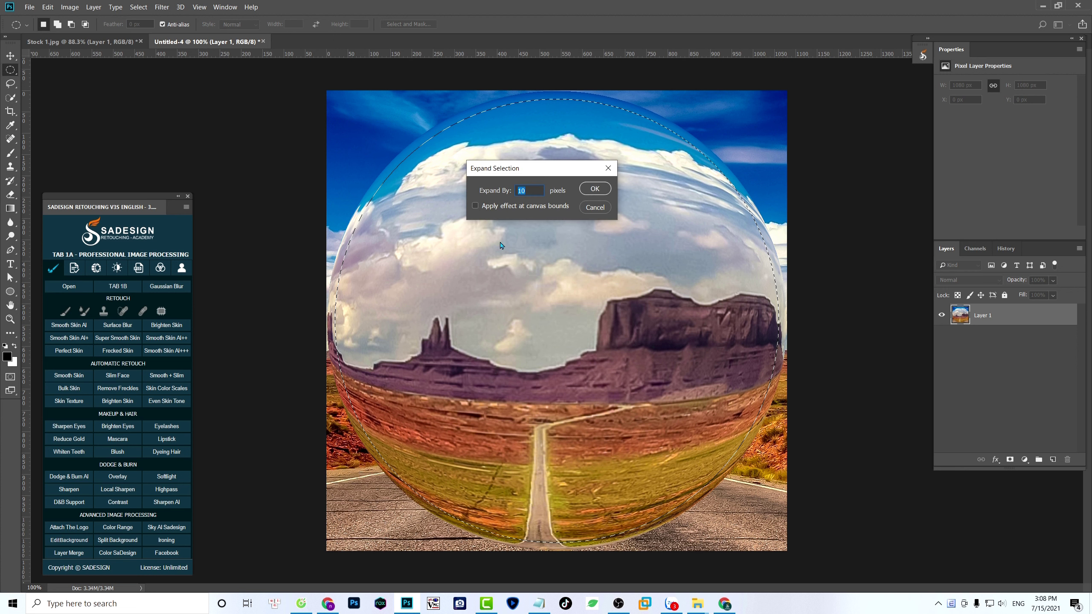
key("Return")
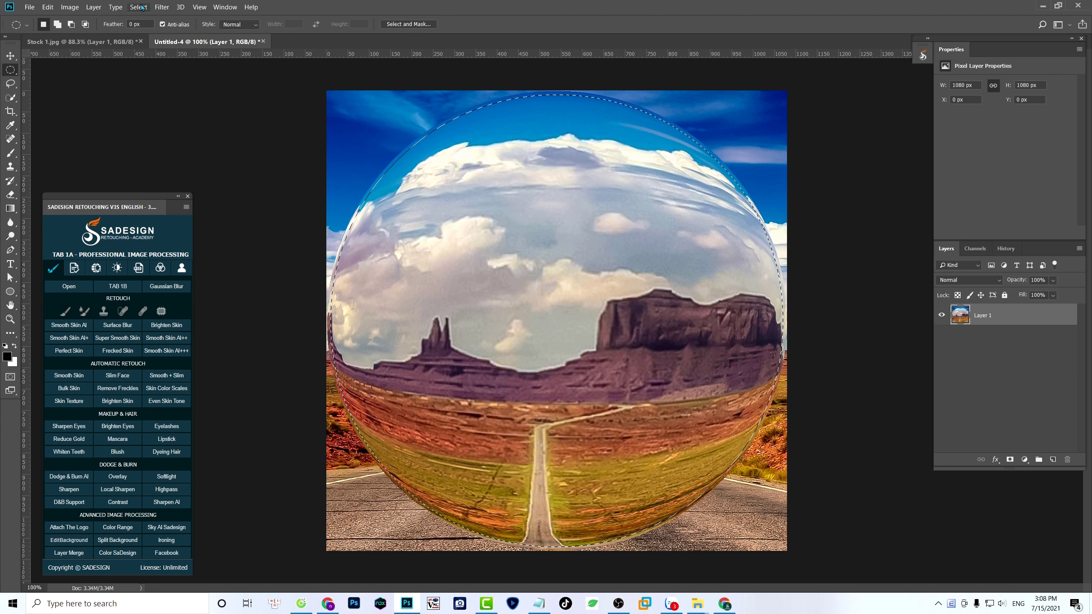
left_click(139, 7)
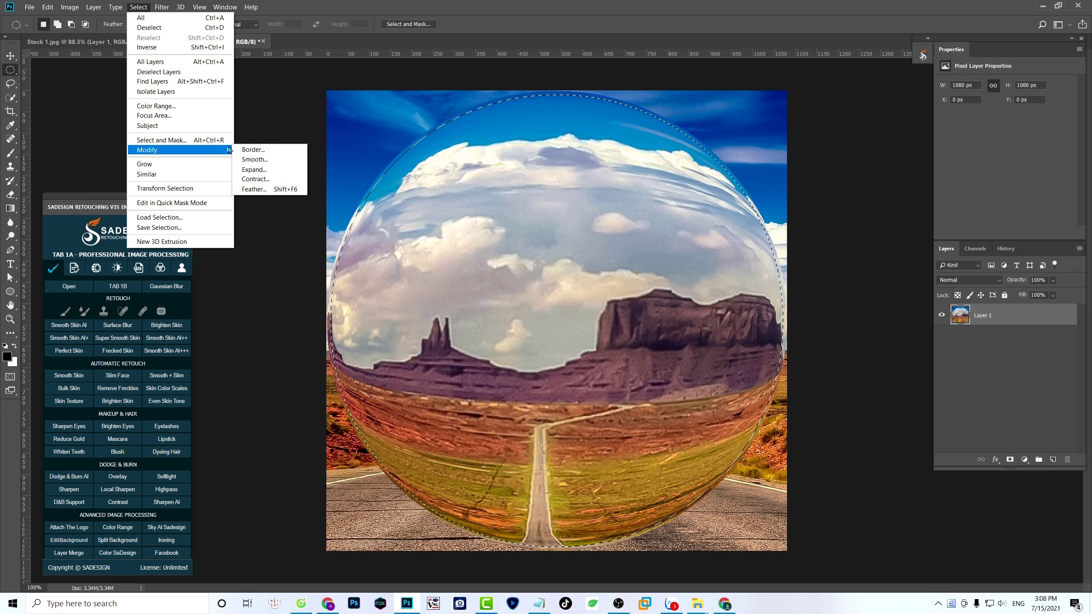
left_click(300, 174)
type("5")
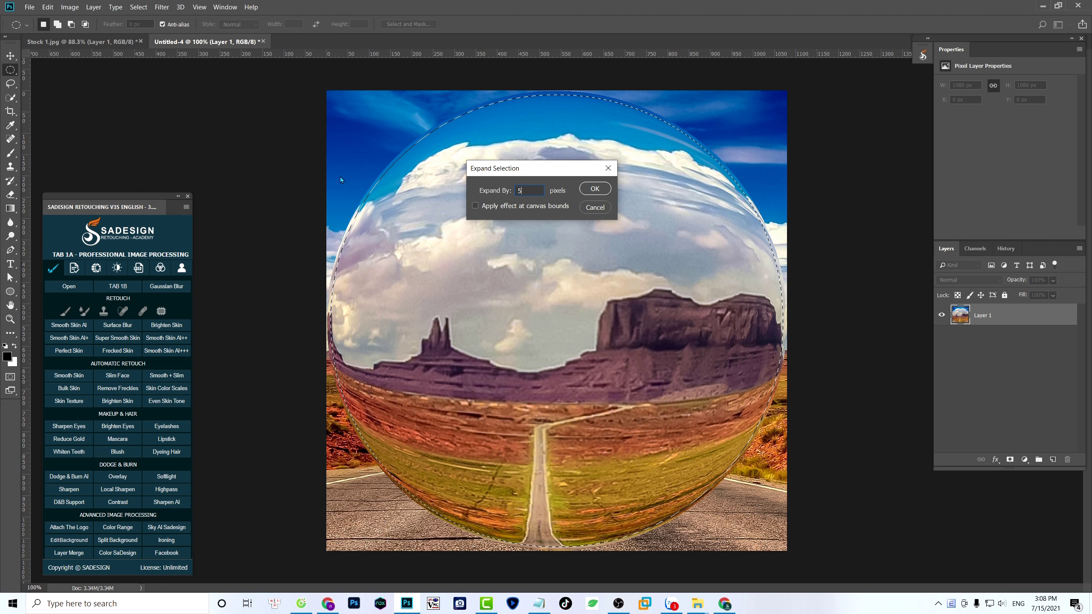
left_click(588, 189)
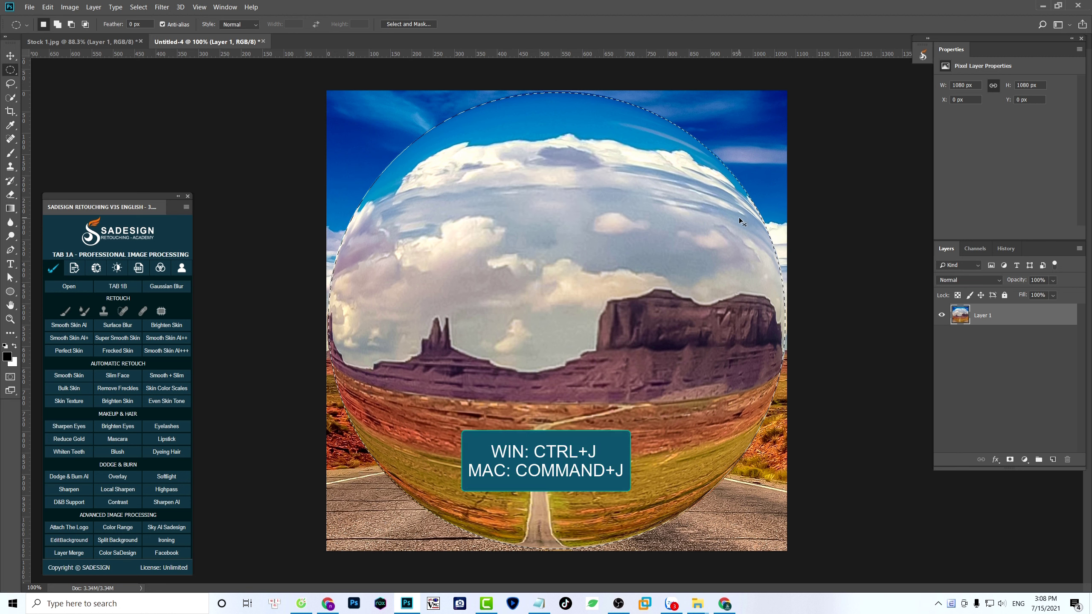
key("ctrl+j")
- Hide Layer 1 and drag the ball layer into the Stock 1.jpg desert photo
left_click(941, 337)
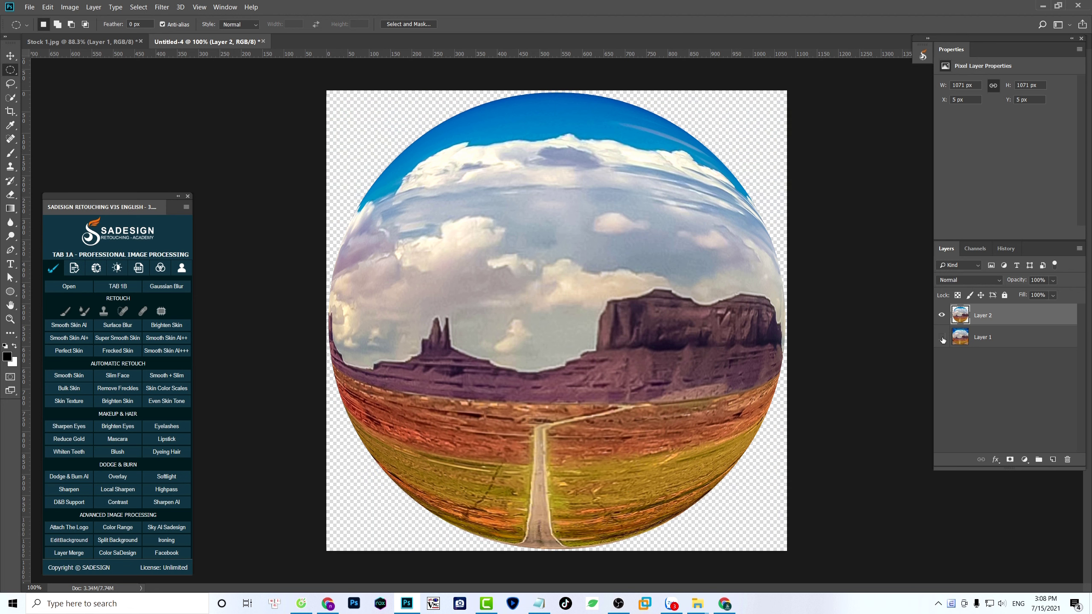
left_click(942, 338)
left_click(6, 59)
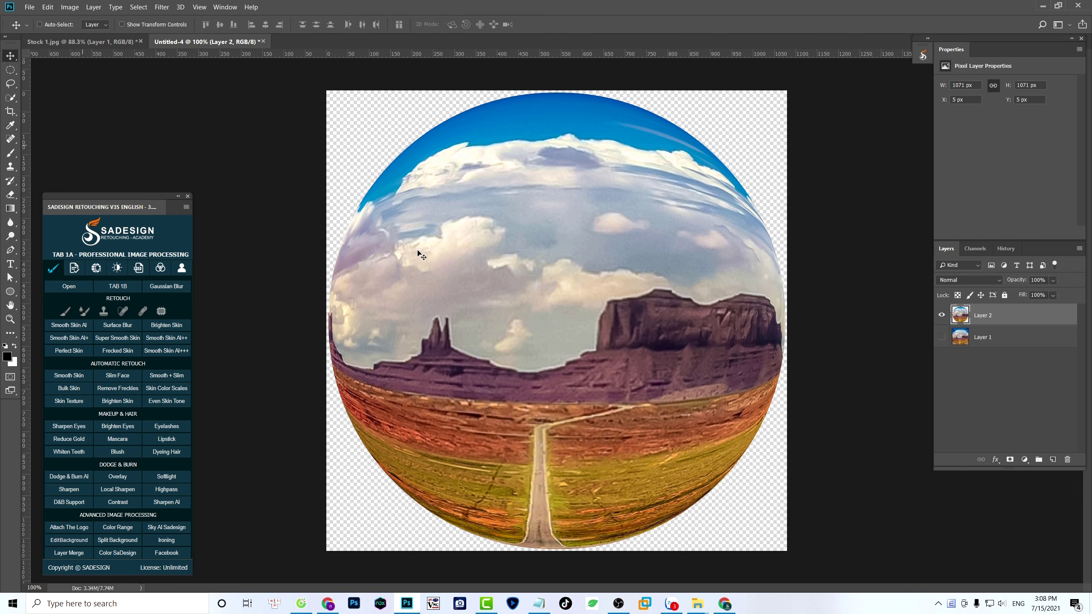
left_click_drag(415, 248, 548, 304)
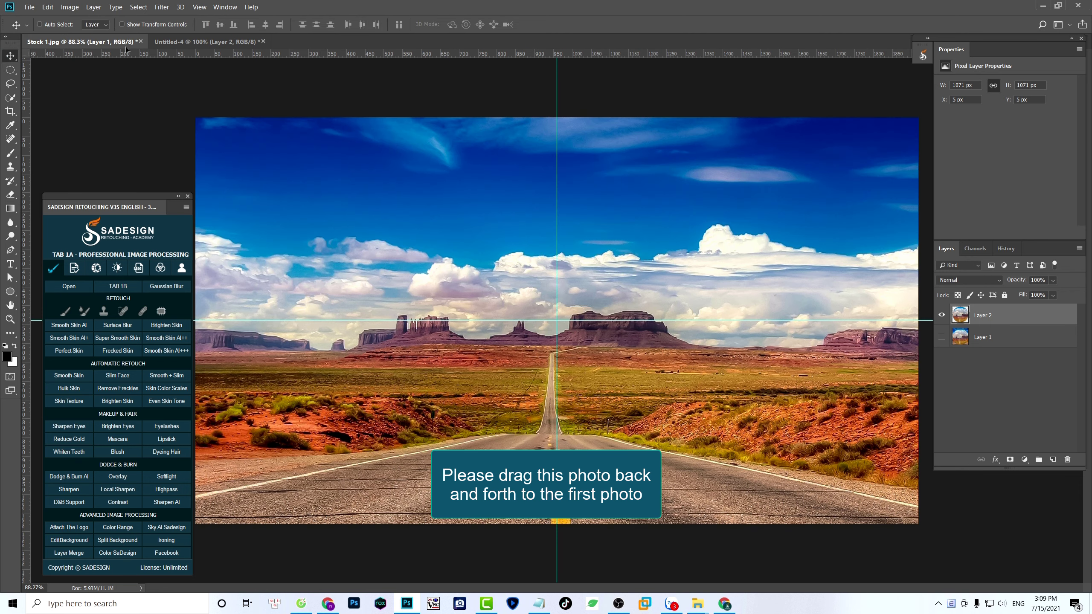
left_click_drag(547, 304, 558, 321)
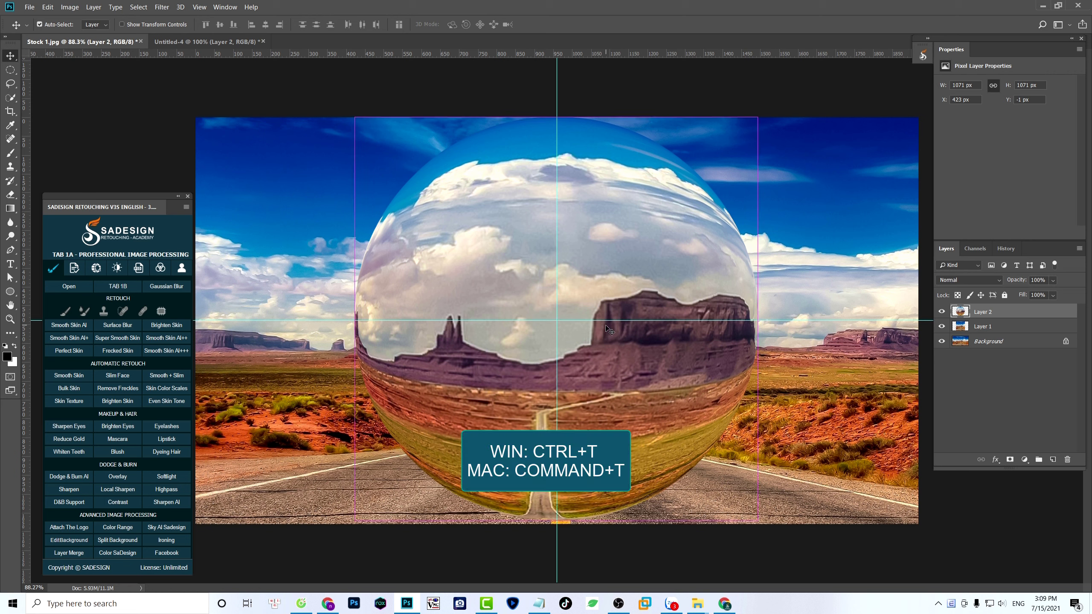
- Scale the ball down to about 774 px and centre it over the road
key("ctrl+t")
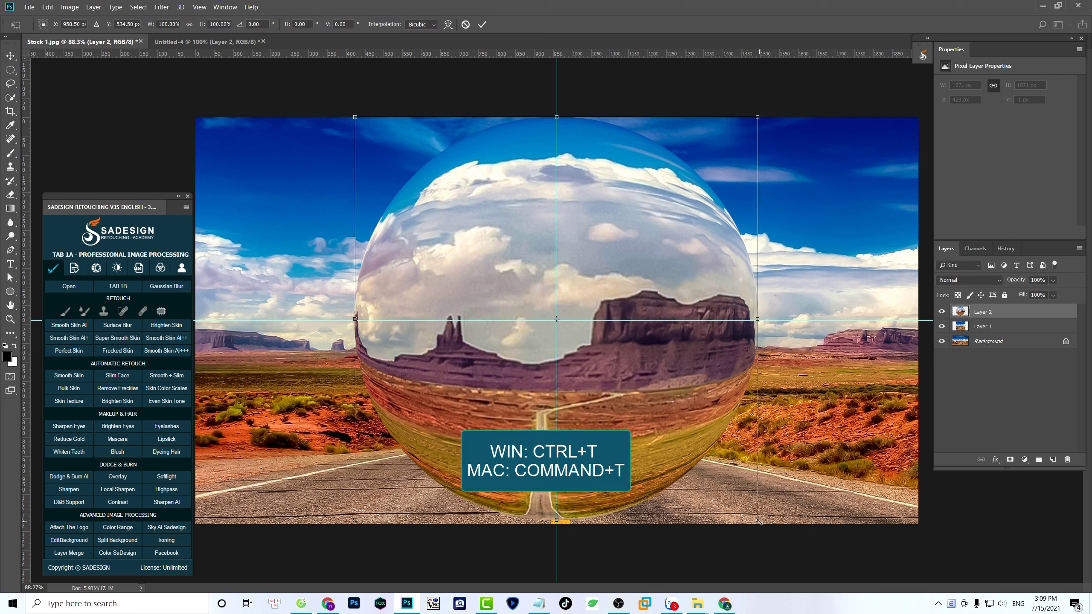
left_click_drag(758, 521, 708, 483)
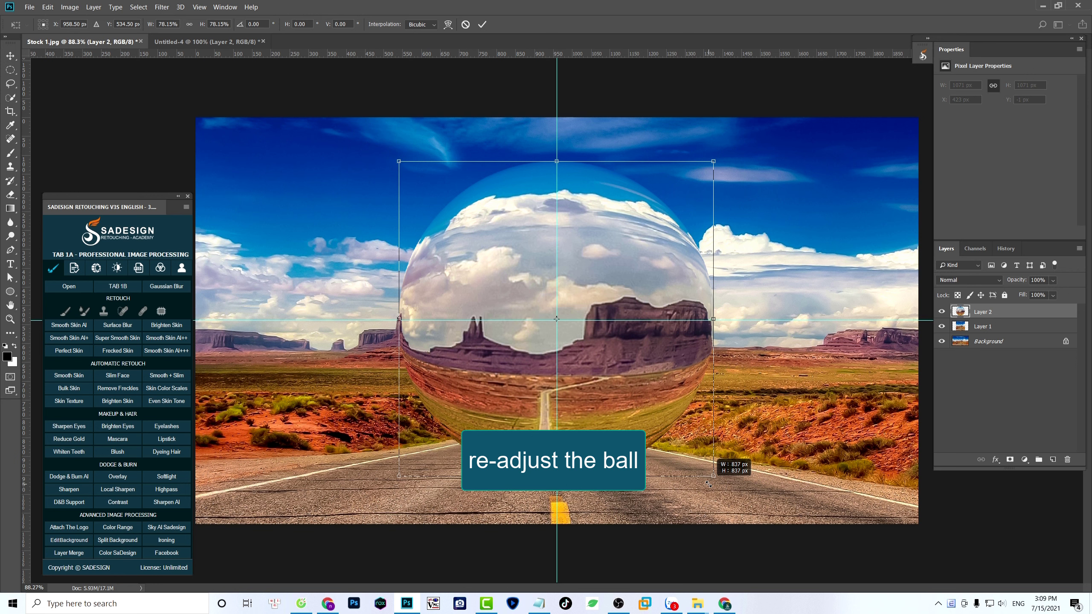
left_click_drag(615, 409, 612, 395)
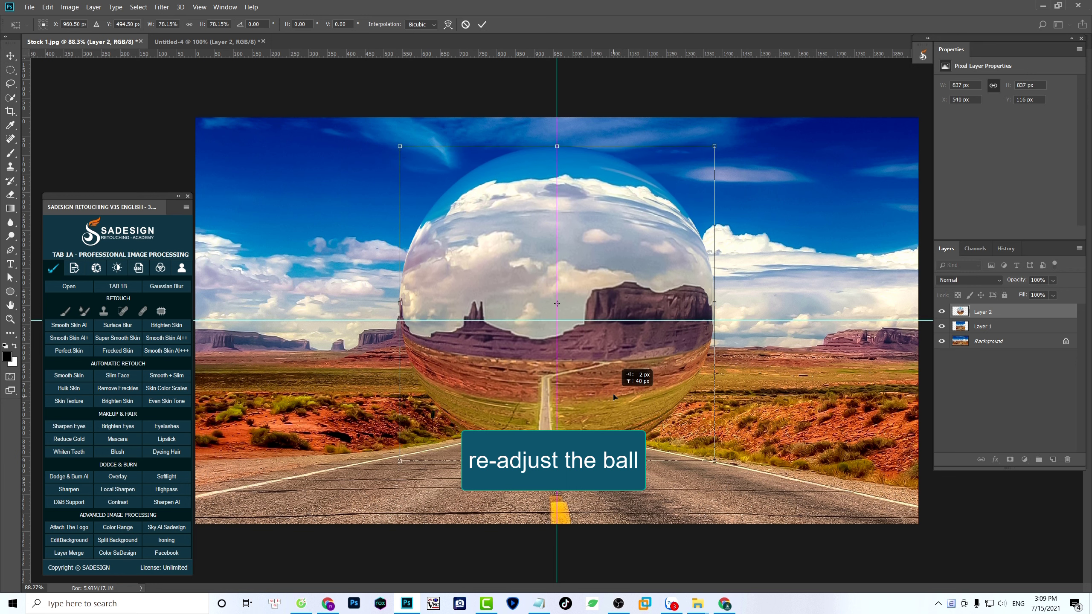
left_click_drag(713, 460, 687, 441)
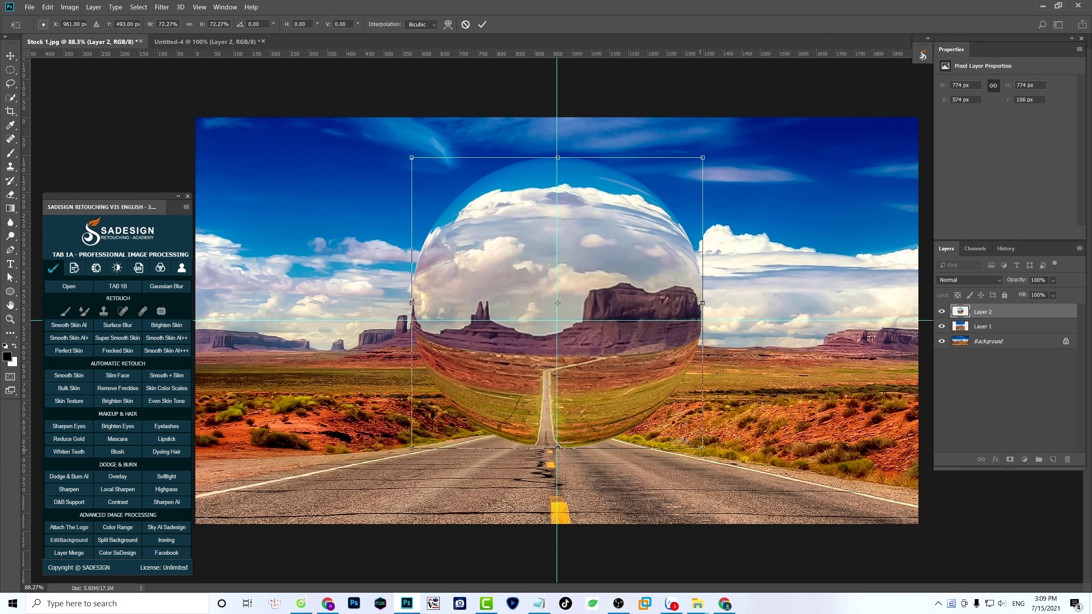
left_click_drag(606, 394, 606, 397)
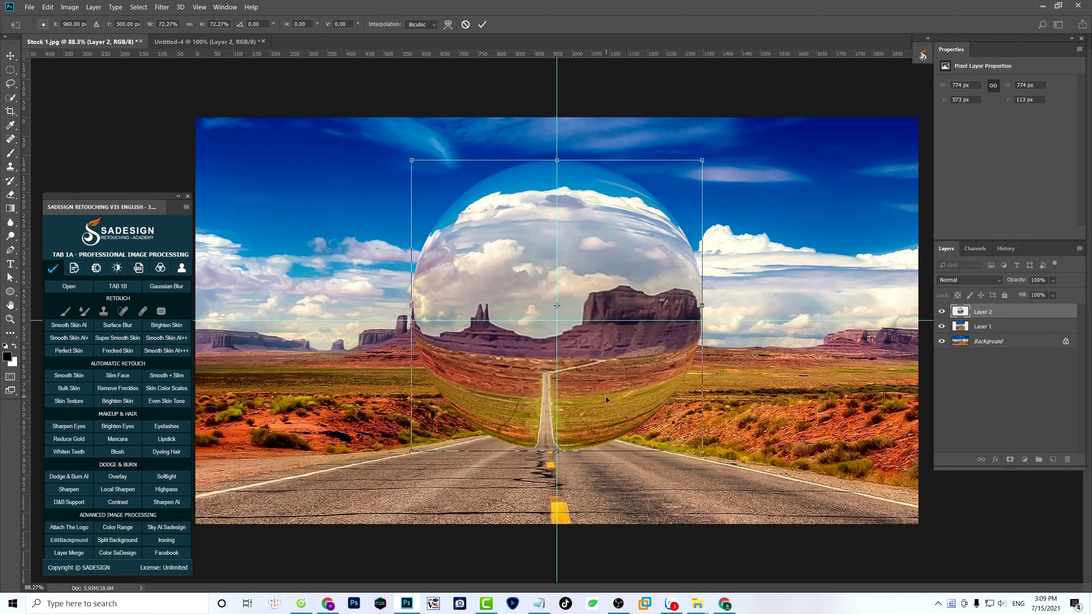
key("Return")
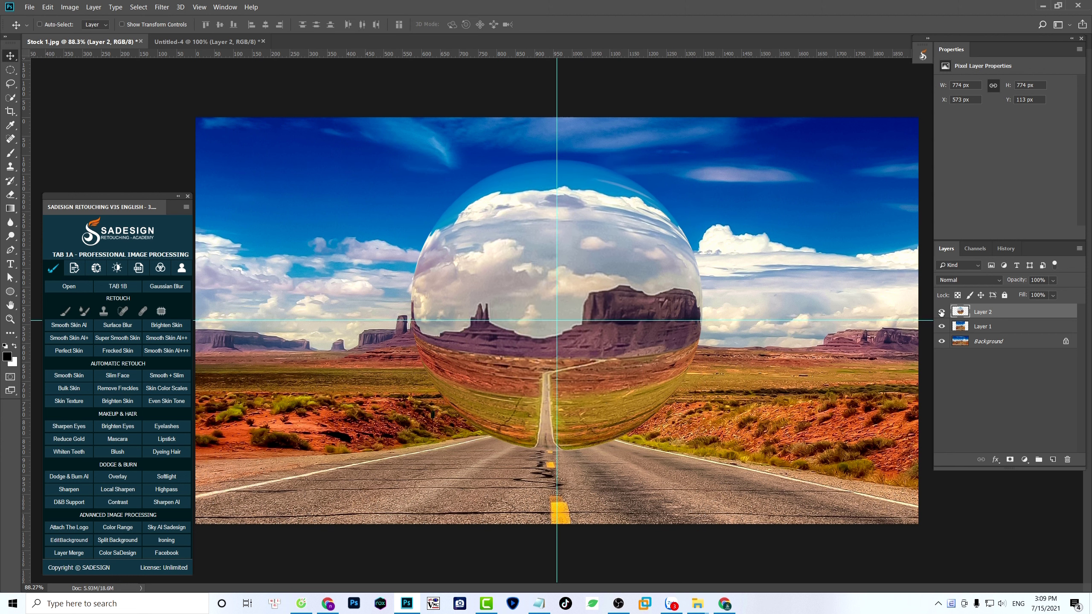
- Delete the leftover Layer 1, keeping the ball layer above Background
left_click(942, 312)
left_click(941, 312)
left_click(14, 347)
left_click(965, 328)
key("Delete")
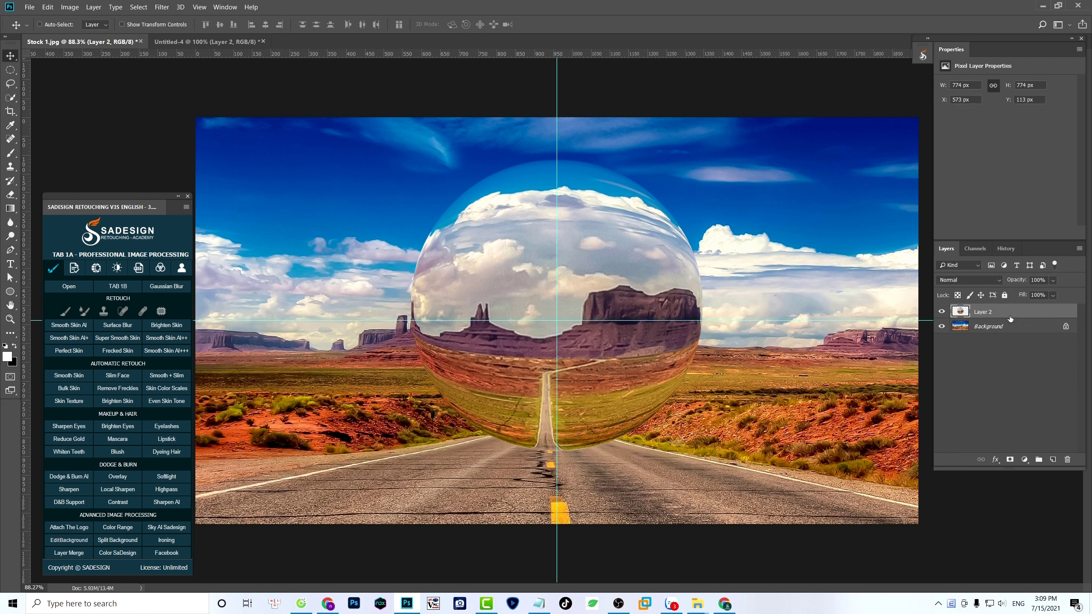
left_click(995, 459)
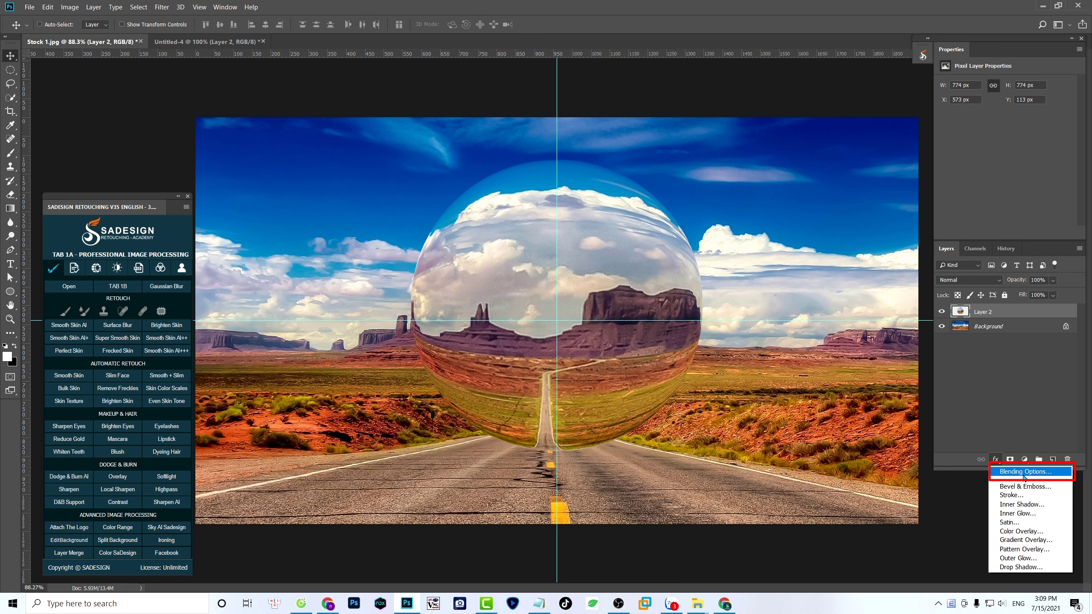
- Enable Inner Glow on Layer 2: Overlay mode, opacity 100, size 70 px
left_click(1024, 472)
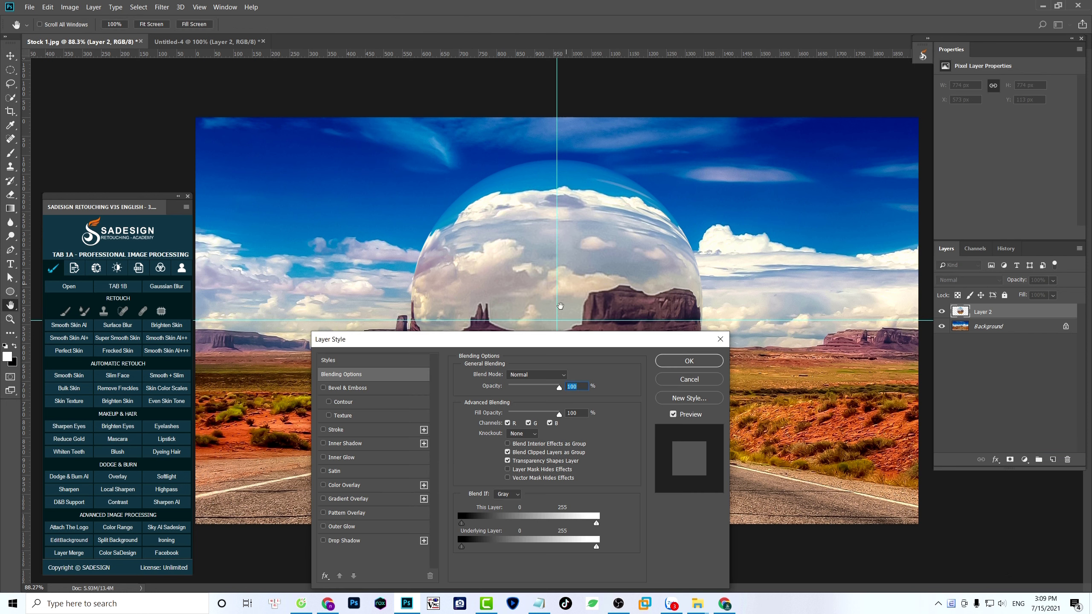
left_click_drag(548, 345, 553, 266)
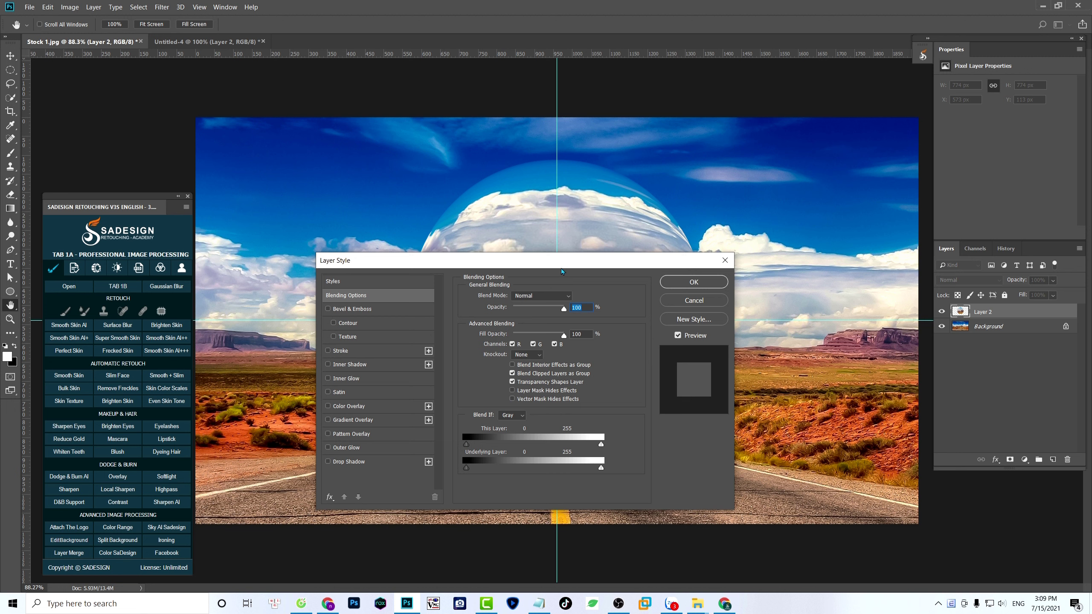
left_click(353, 379)
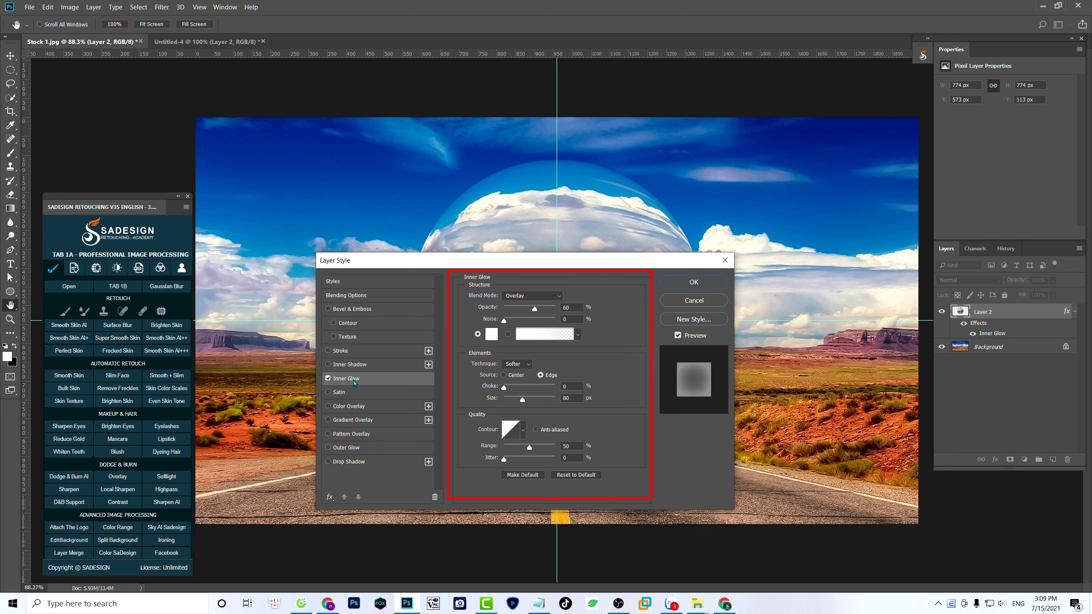
left_click(524, 295)
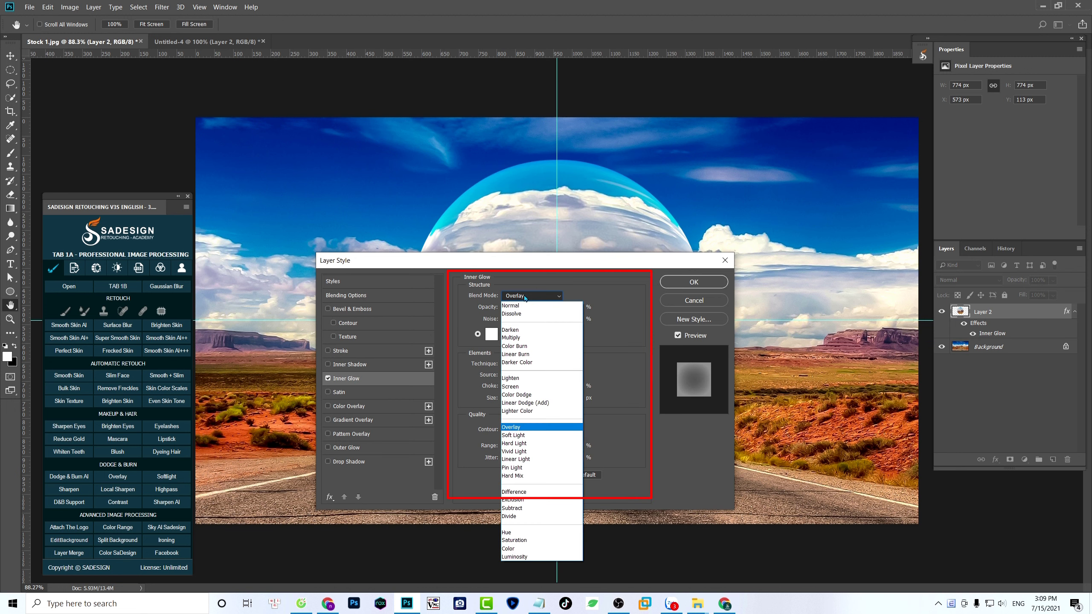
left_click(571, 365)
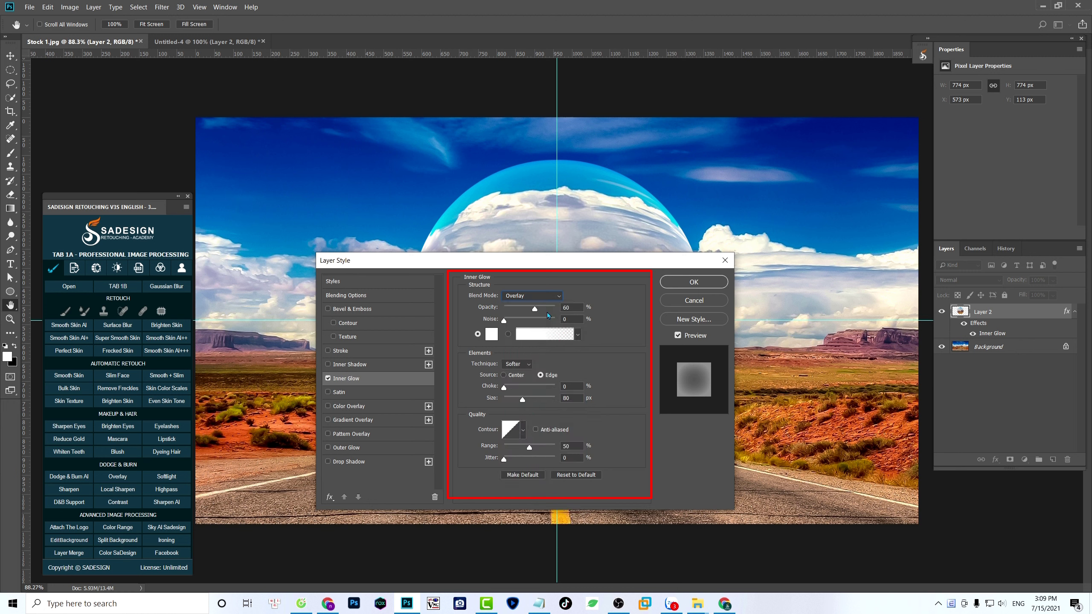
left_click_drag(535, 309, 561, 311)
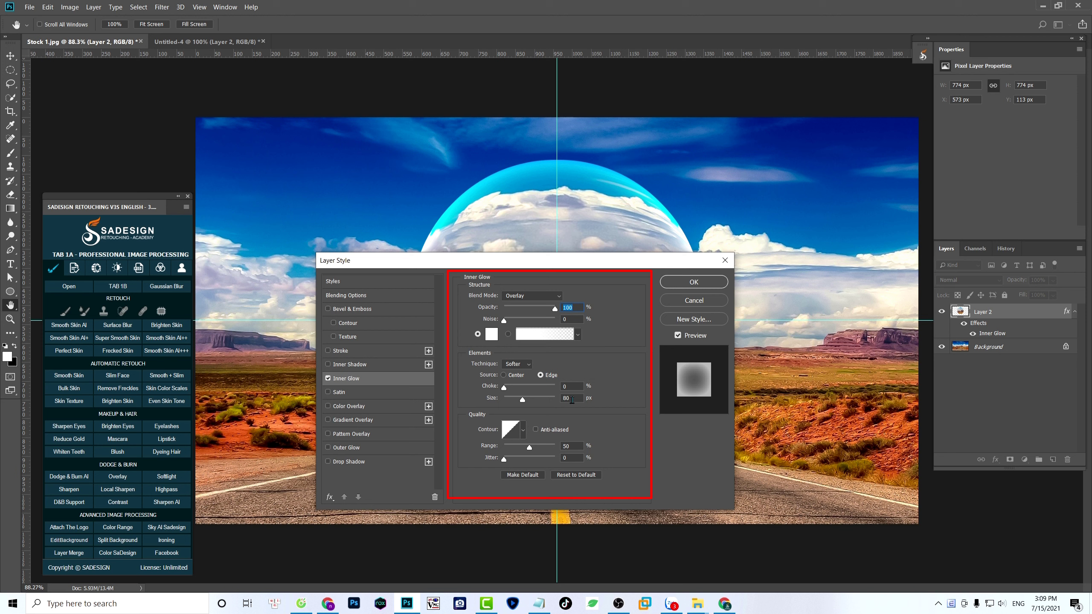
left_click(572, 399)
type("70")
left_click(685, 283)
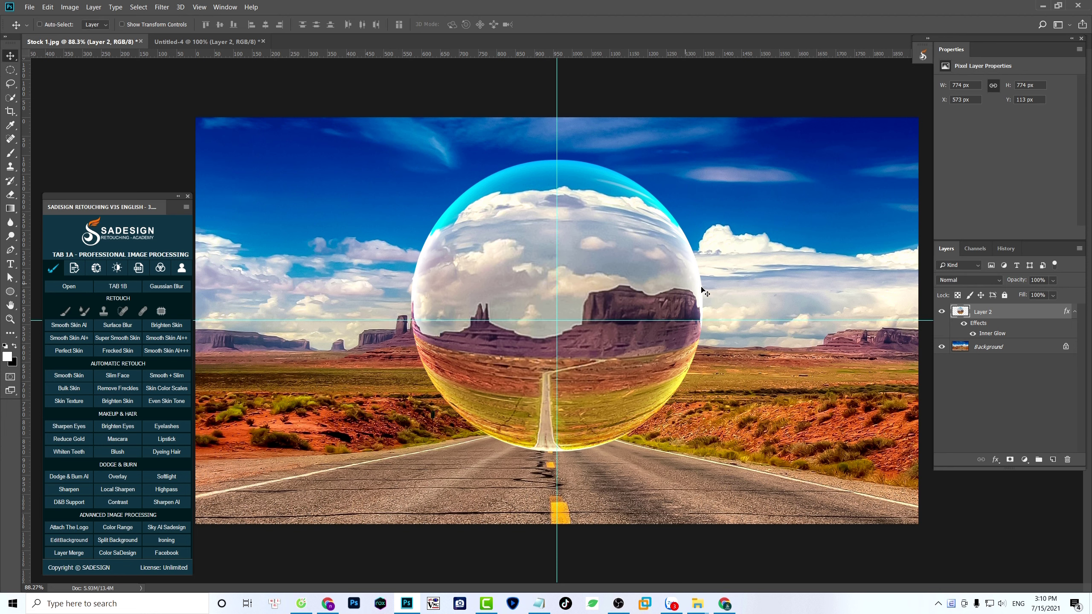
- Add a layer mask to the sphere's Layer 2
left_click(972, 334)
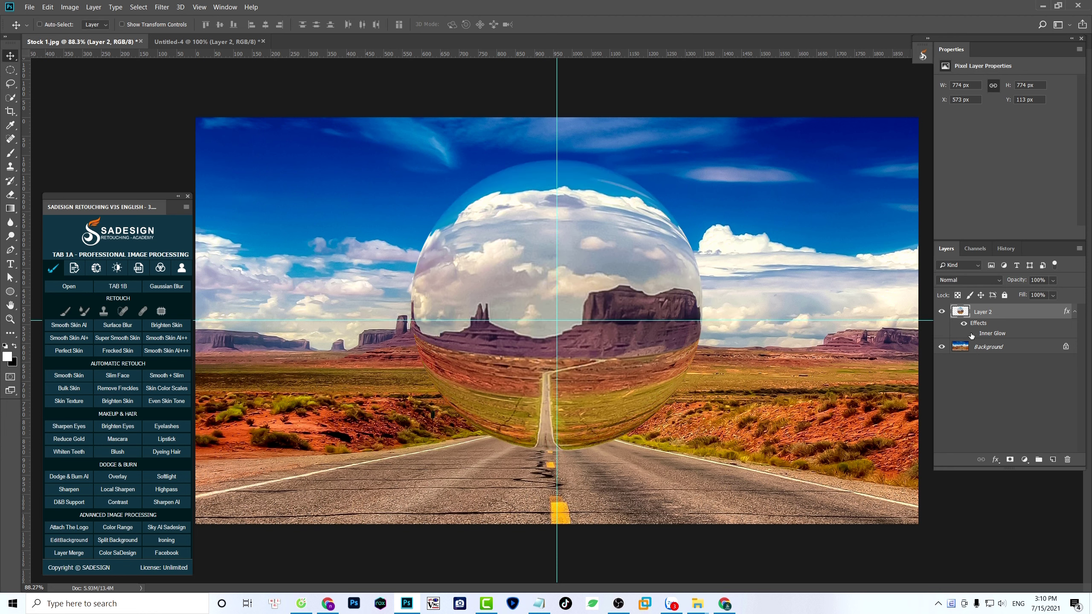
left_click(1074, 313)
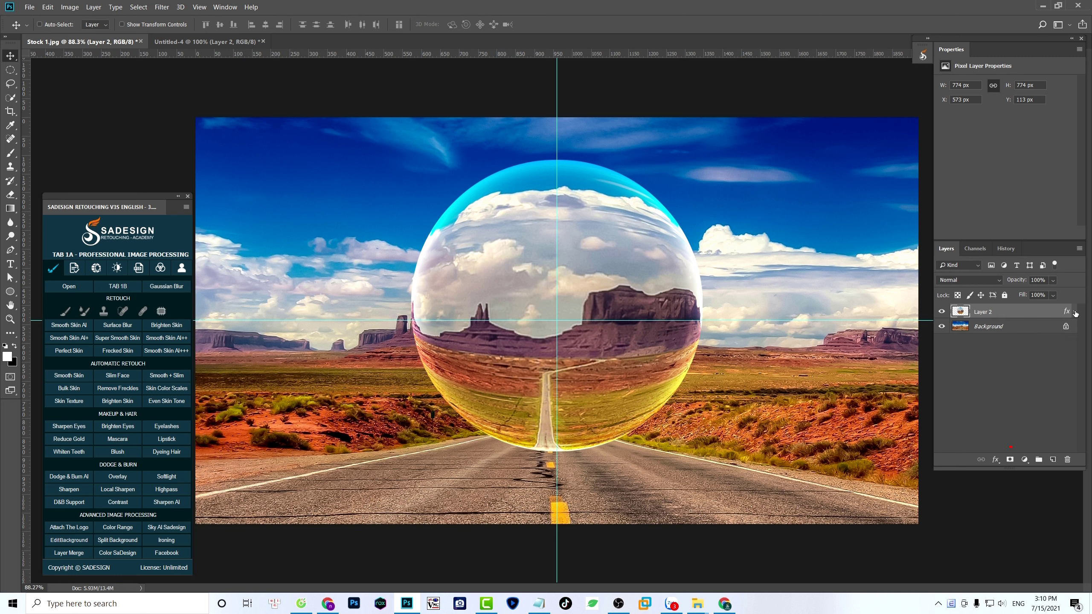
left_click(1010, 460)
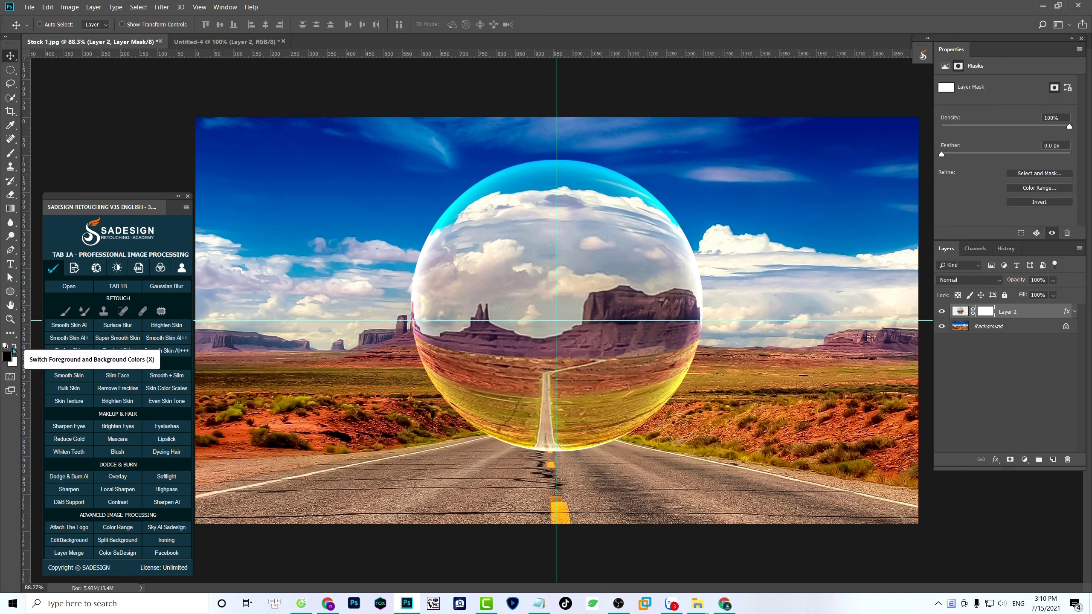
- Paint black on the mask with a 59% opacity brush to fade parts of the sphere
left_click(10, 153)
right_click(11, 153)
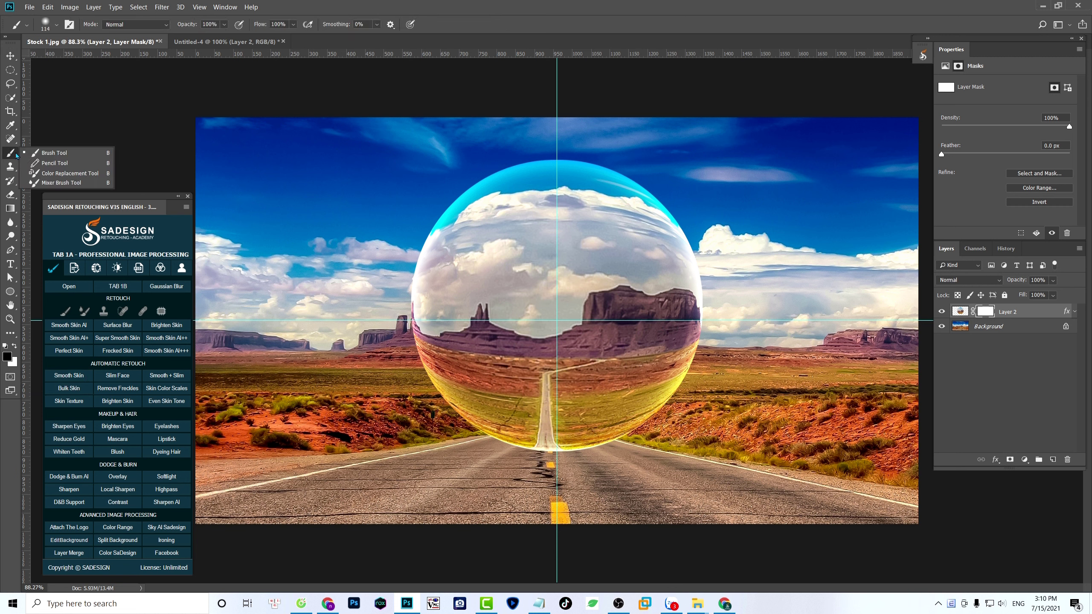
left_click(46, 155)
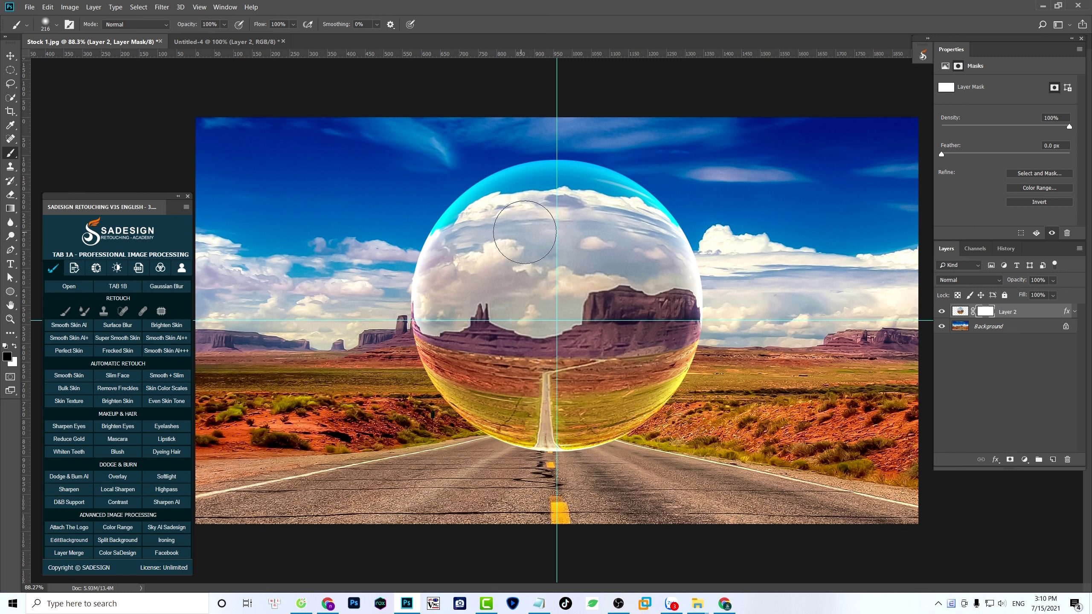
left_click(224, 24)
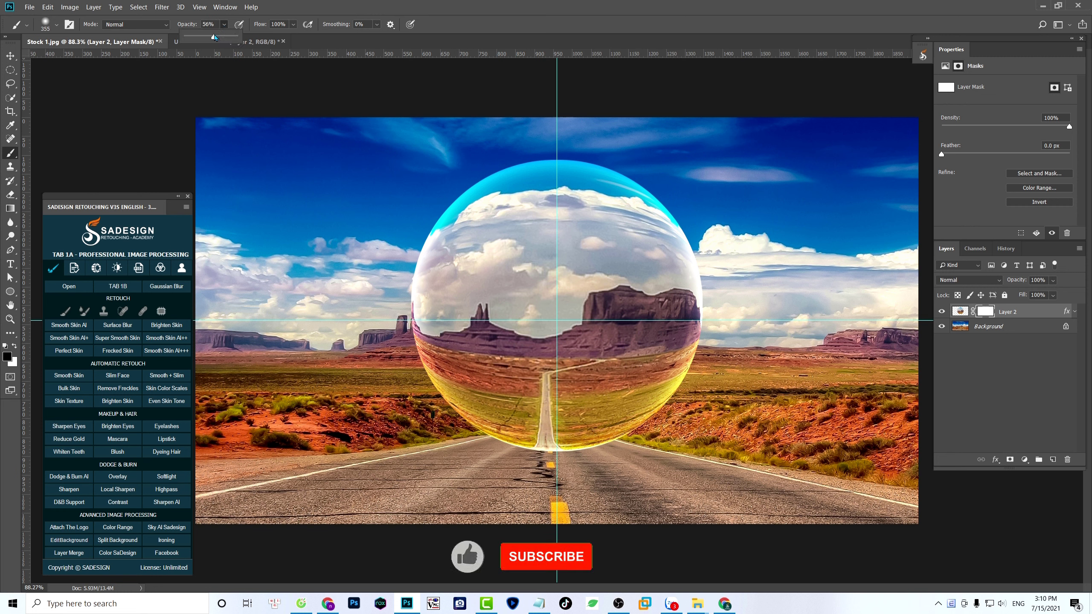
mouse_move(478, 222)
left_mouse_down()
mouse_move(490, 227)
mouse_move(488, 214)
left_mouse_up()
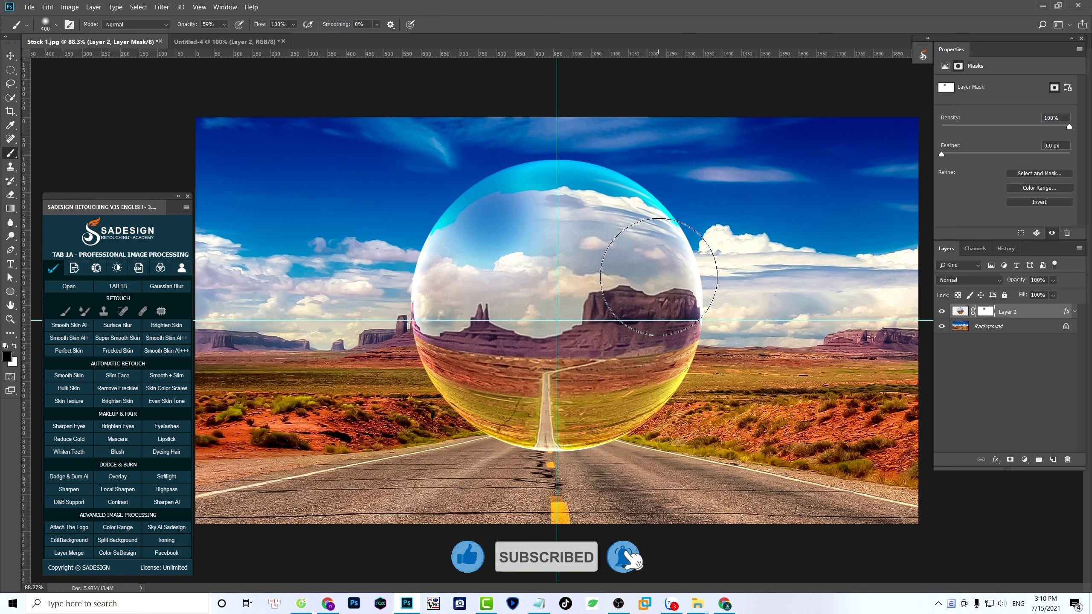
left_click(941, 312)
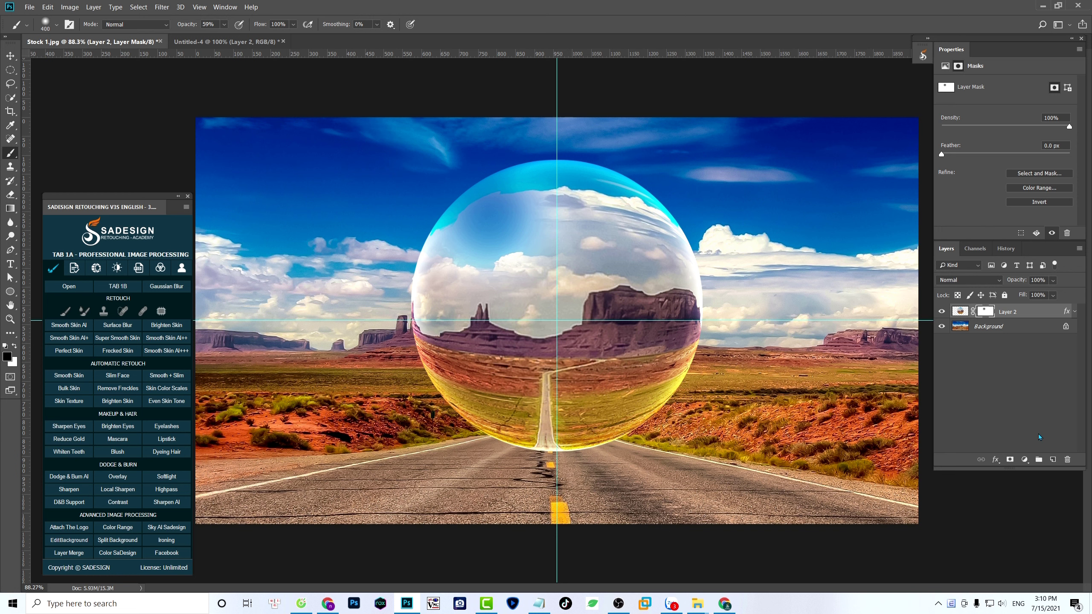
left_click(1025, 460)
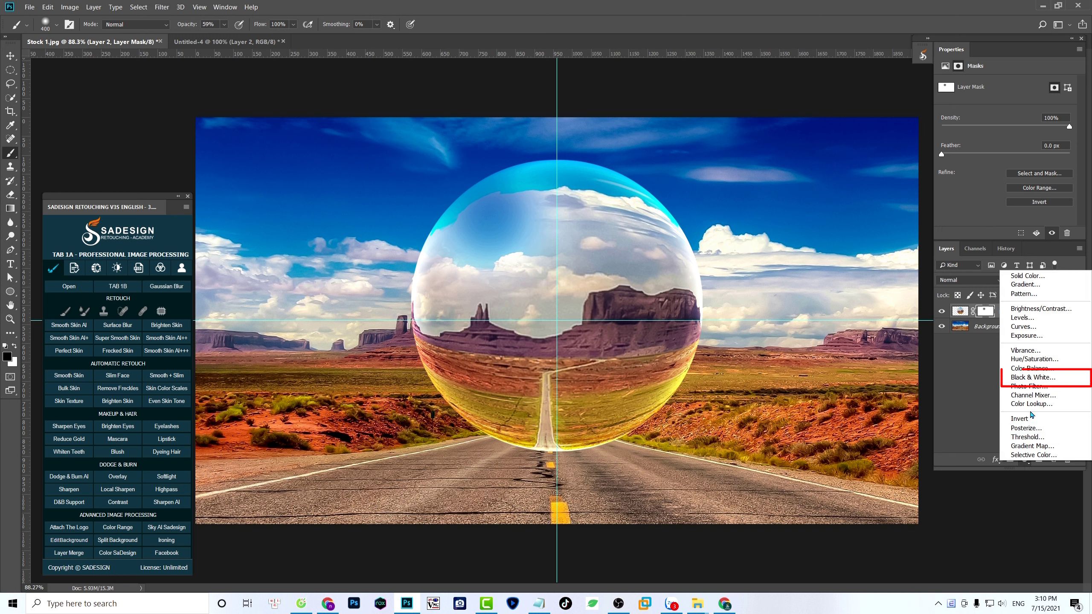
- Add a Black & White layer clipped to Layer 2, Maximum Black preset, at about 33% opacity
left_click(1068, 381)
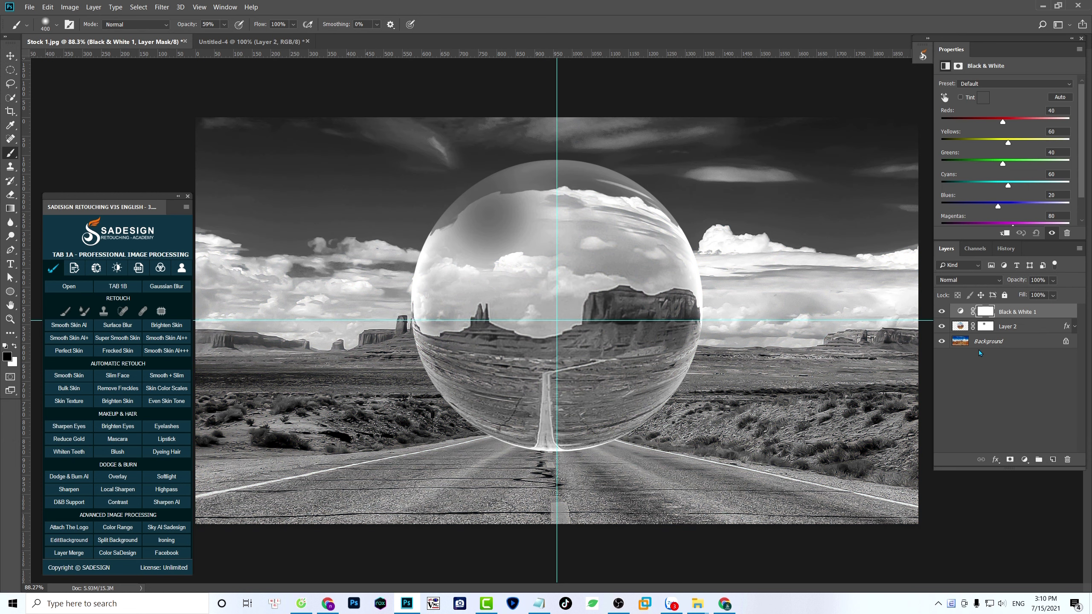
left_click(1006, 235)
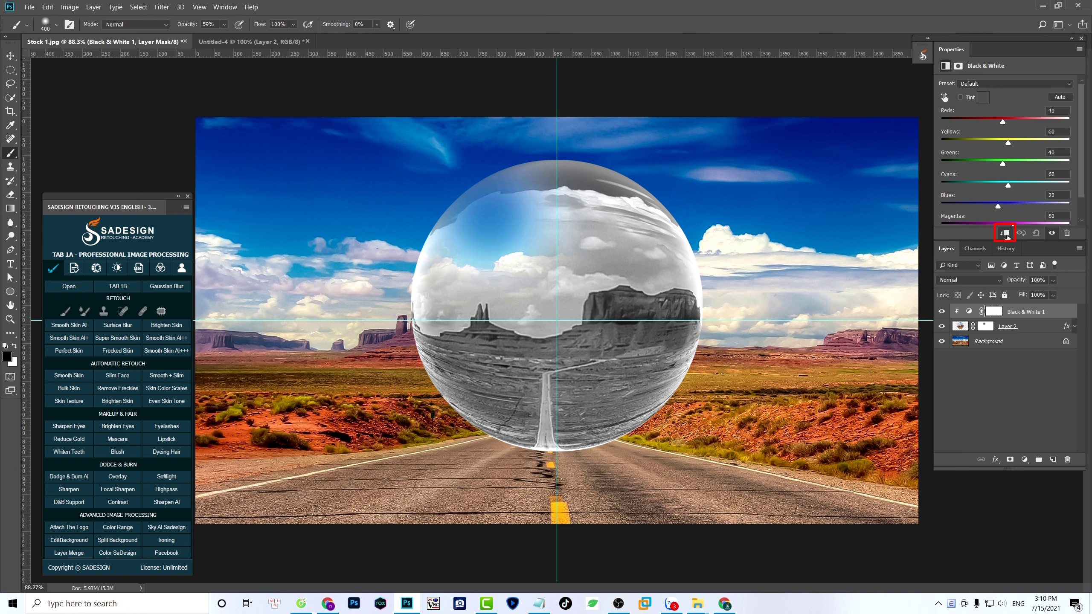
left_click(989, 84)
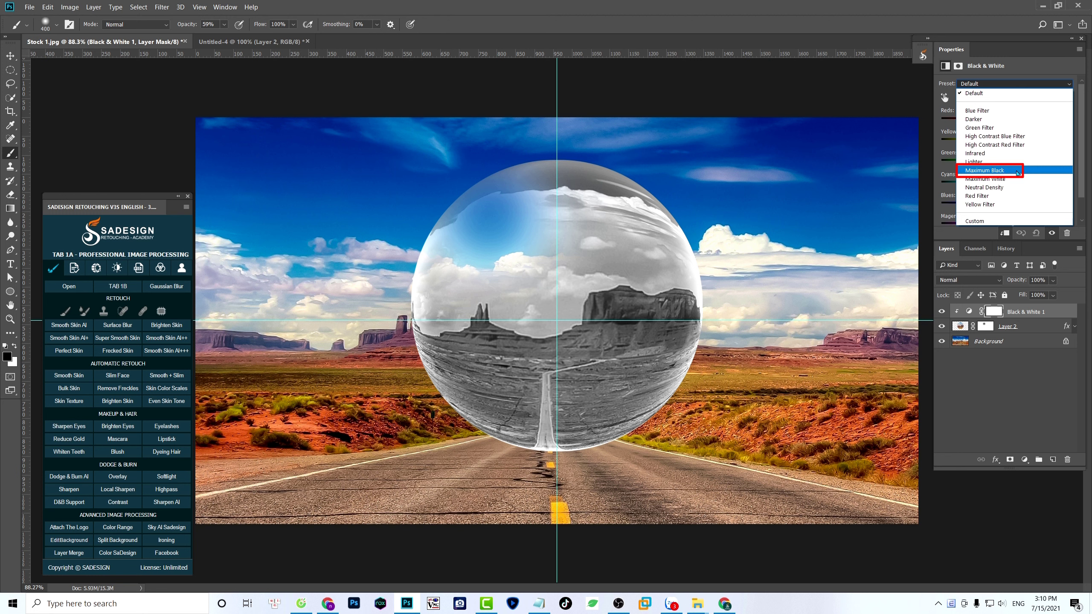
left_click(1017, 171)
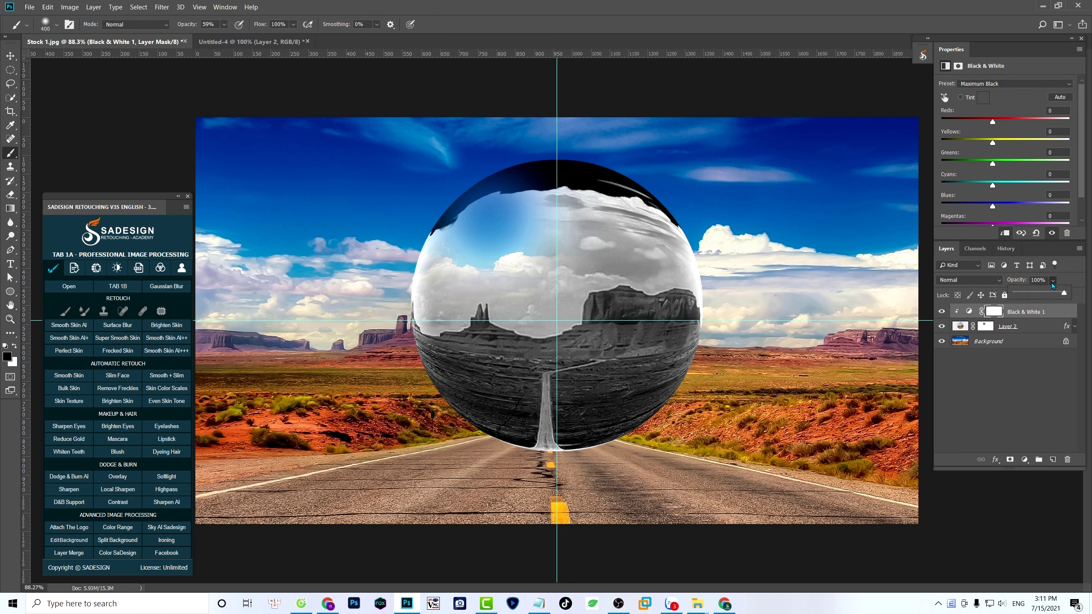
left_click_drag(1032, 293, 1030, 295)
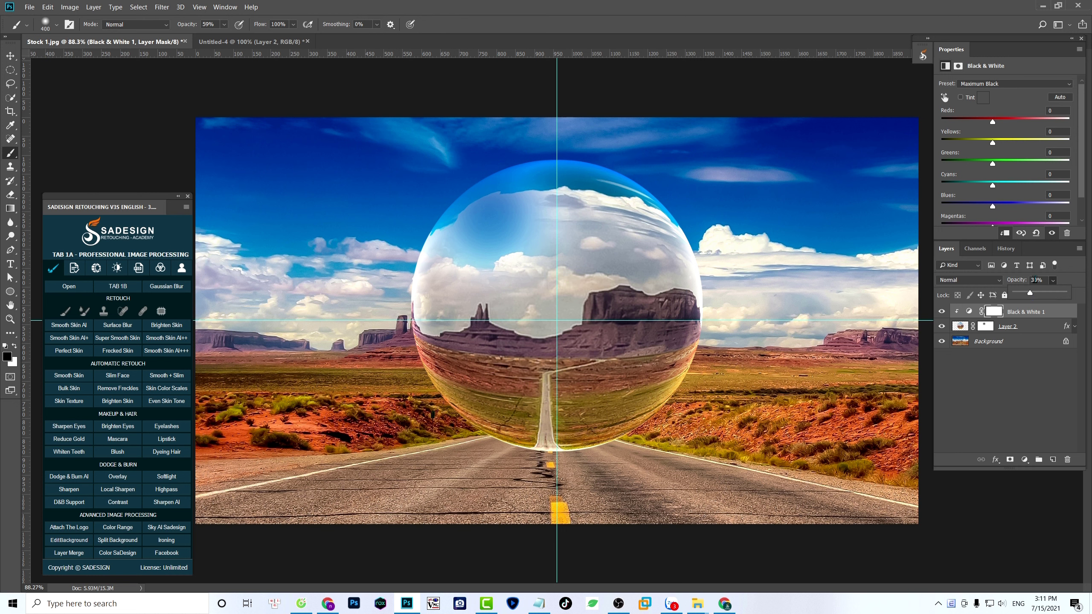
left_click(1002, 400)
left_click(1025, 459)
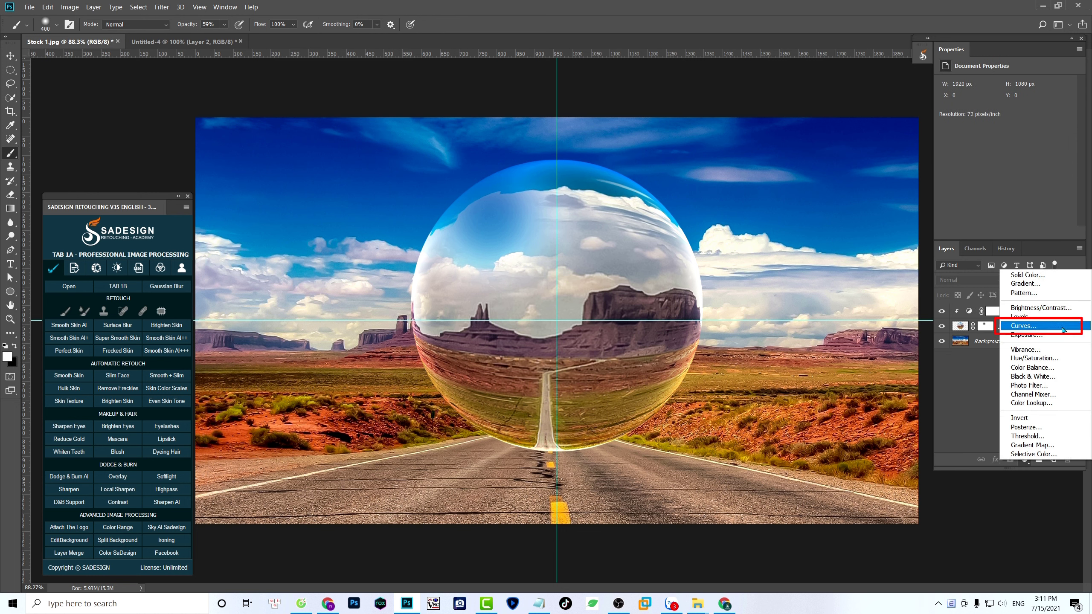
- Add a Curves adjustment clipped to the crystal ball, with the curve pulled slightly down
left_click(1062, 329)
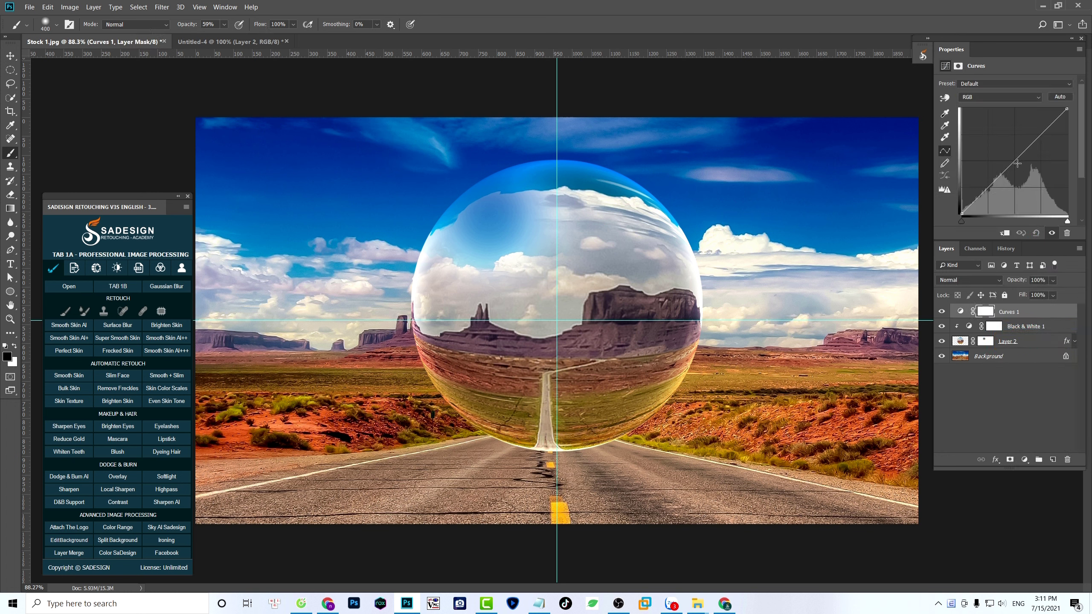
left_click_drag(1015, 160, 1020, 165)
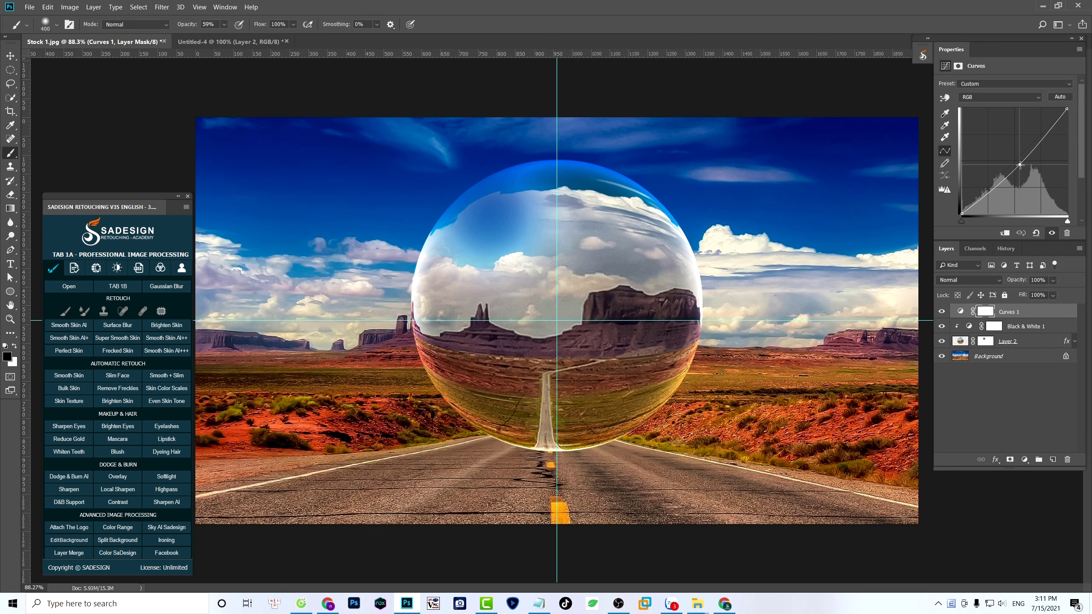
left_click(1004, 234)
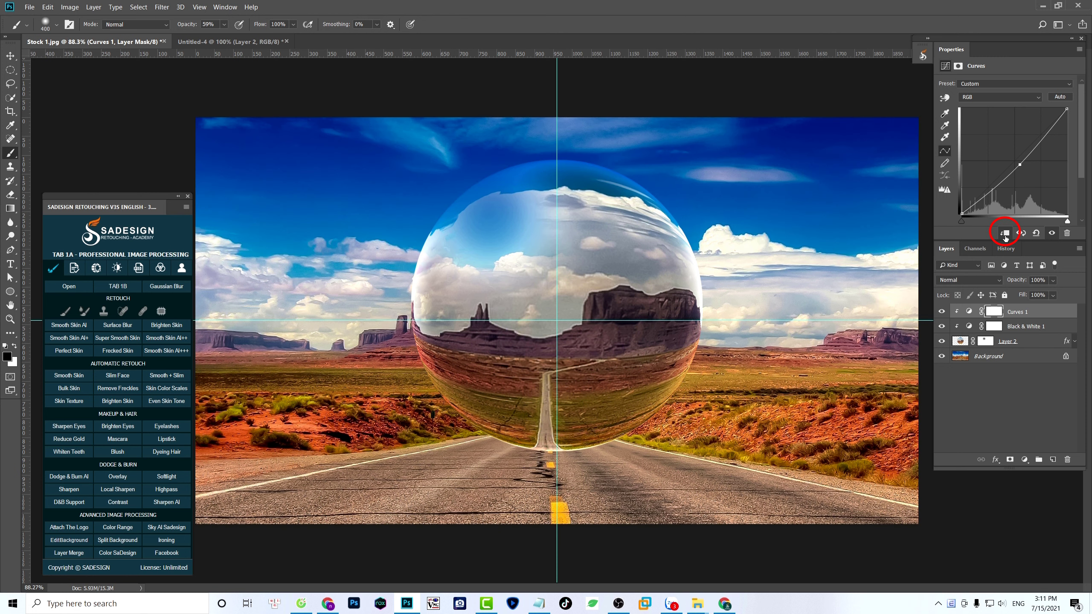
left_click(942, 312)
left_click(942, 313)
- Create a new Layer 3 set to Overlay blending
left_click(1053, 459)
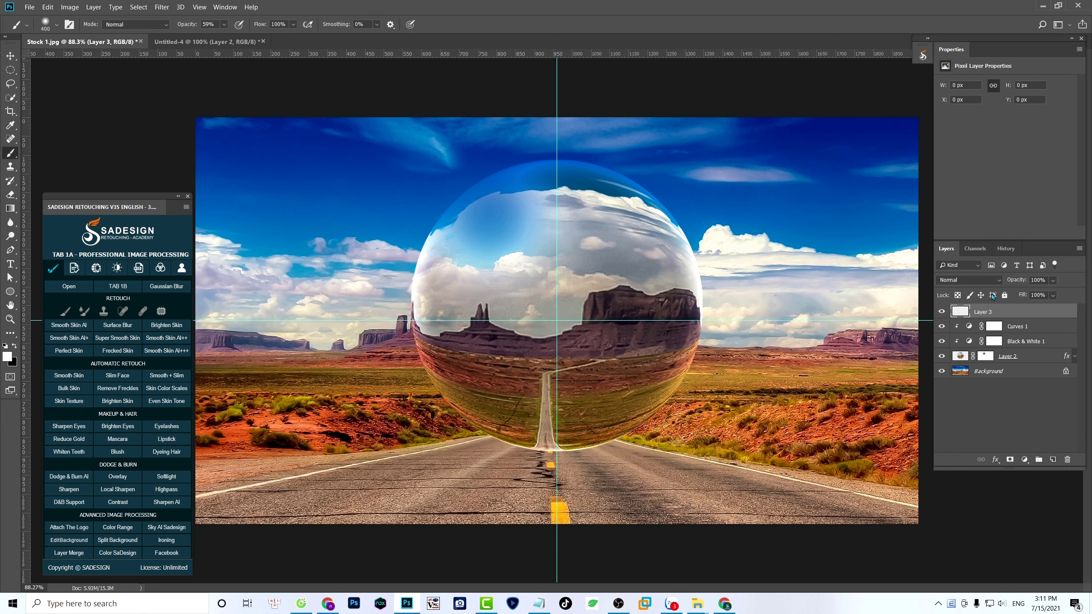
left_click(984, 279)
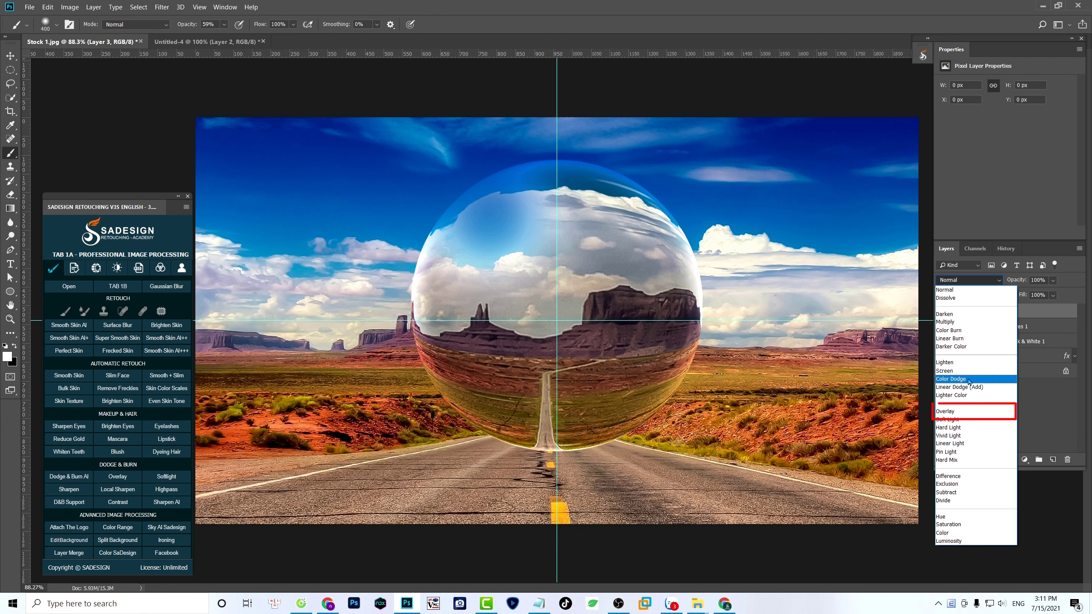
left_click(964, 412)
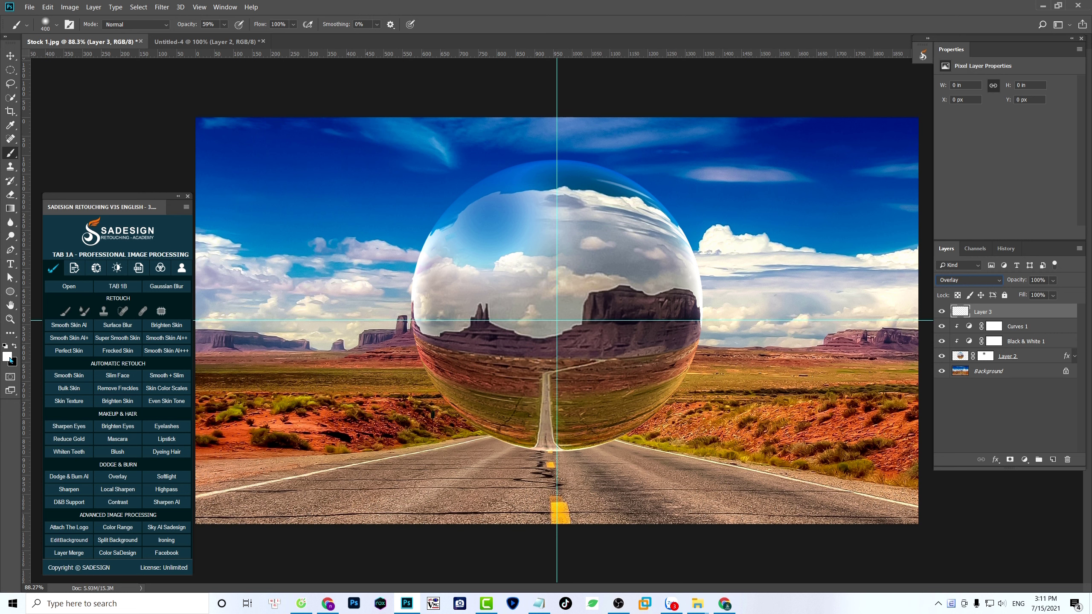
- Paint soft white highlight strokes across the sphere with the Brush, toggling the layer to compare
right_click(11, 153)
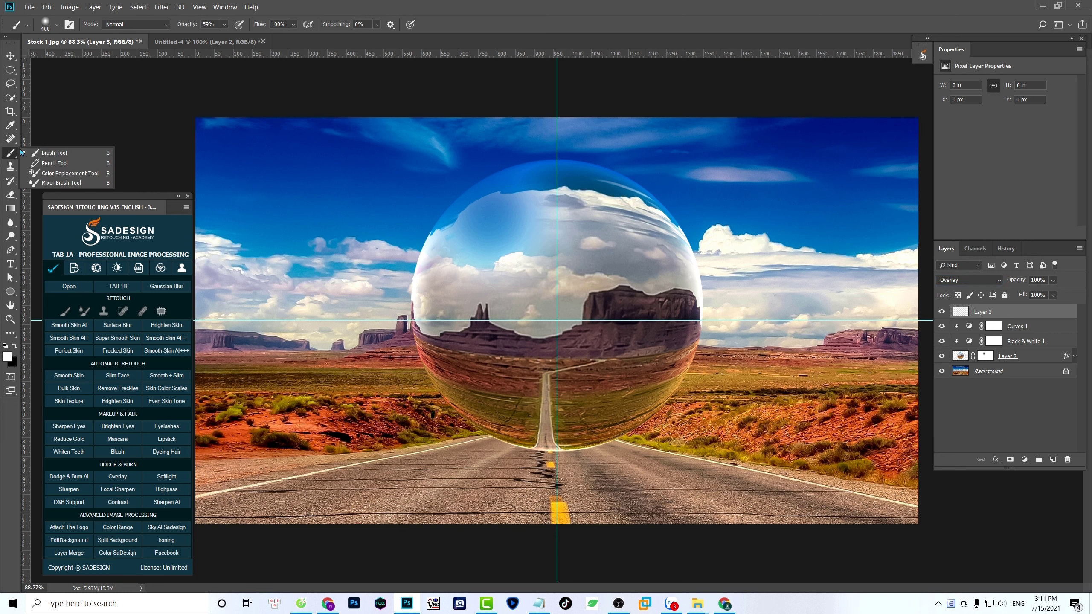
left_click(45, 153)
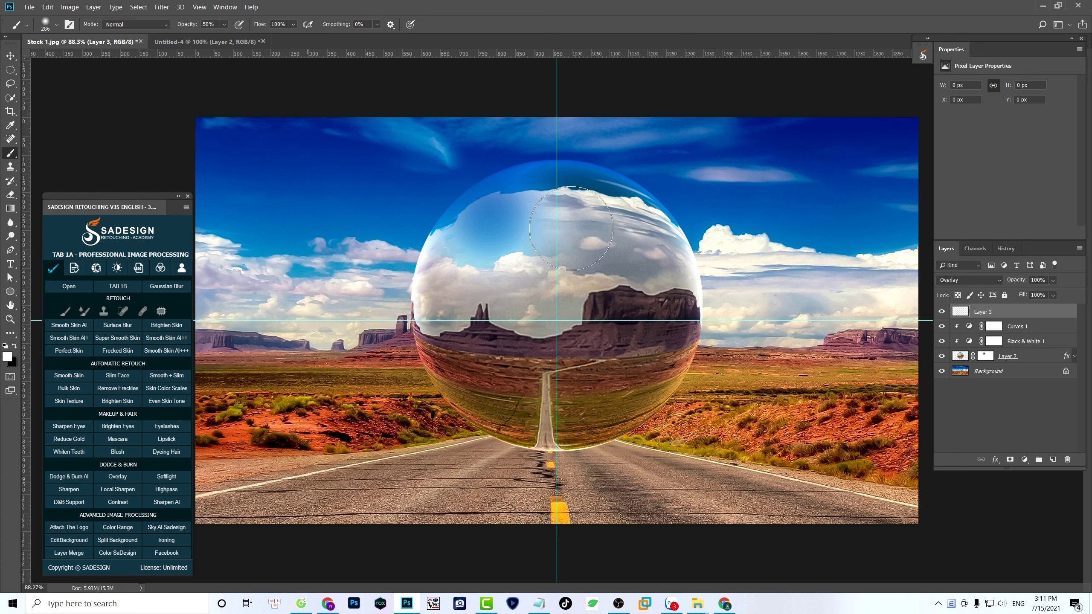
left_click(614, 253)
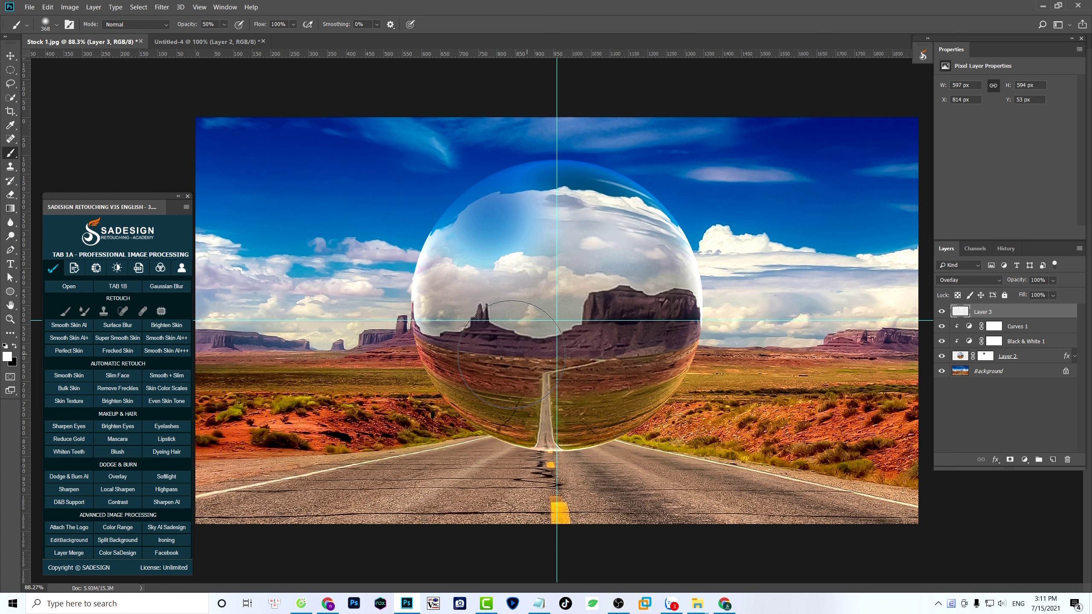
left_click_drag(512, 368, 512, 371)
left_click(495, 378)
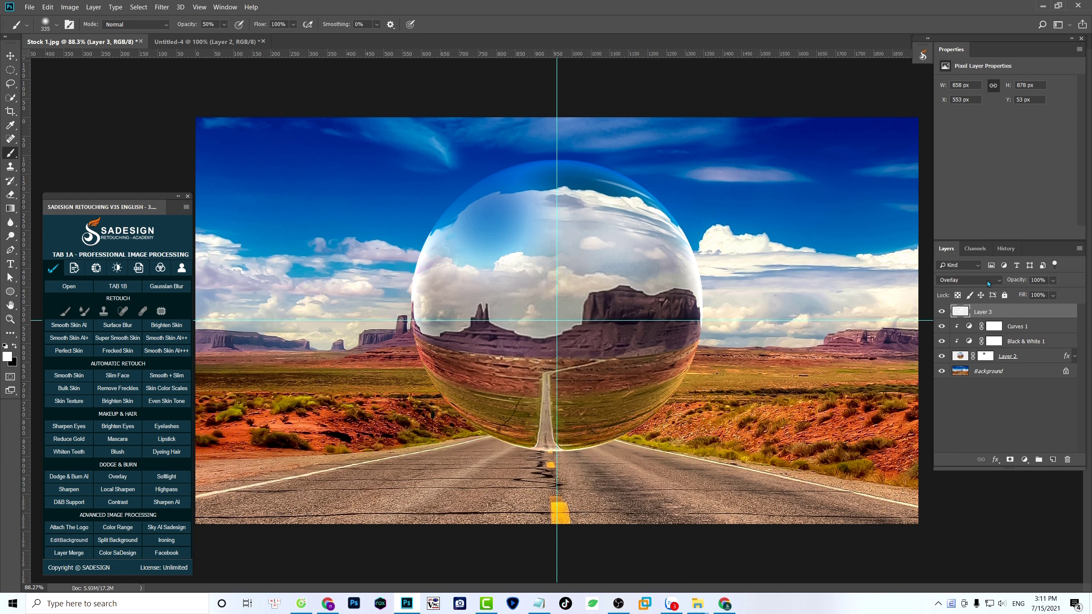
left_click(941, 312)
left_click(942, 312)
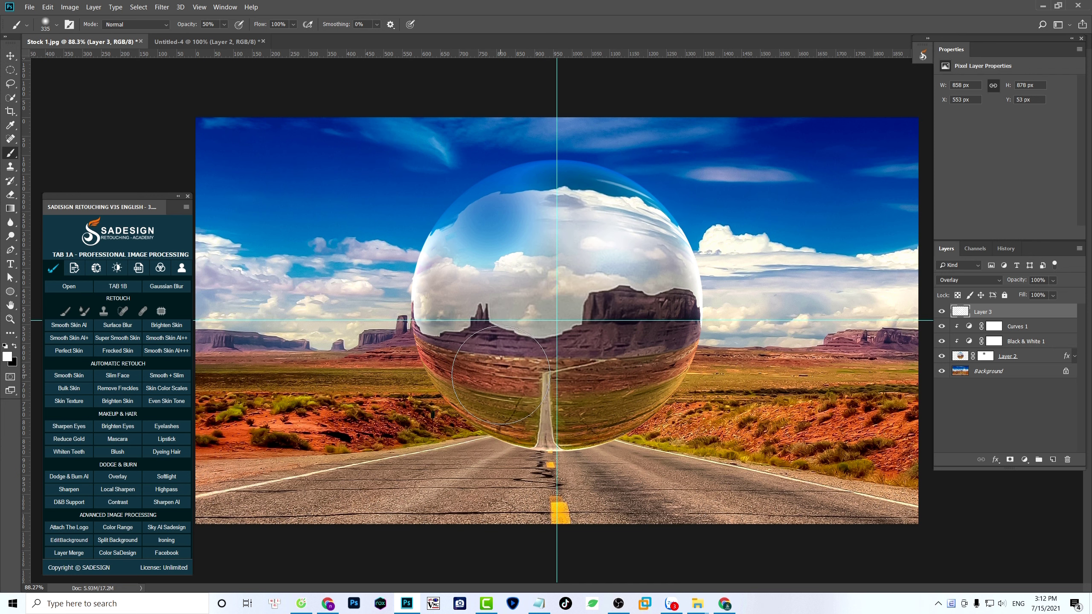
left_click(504, 373)
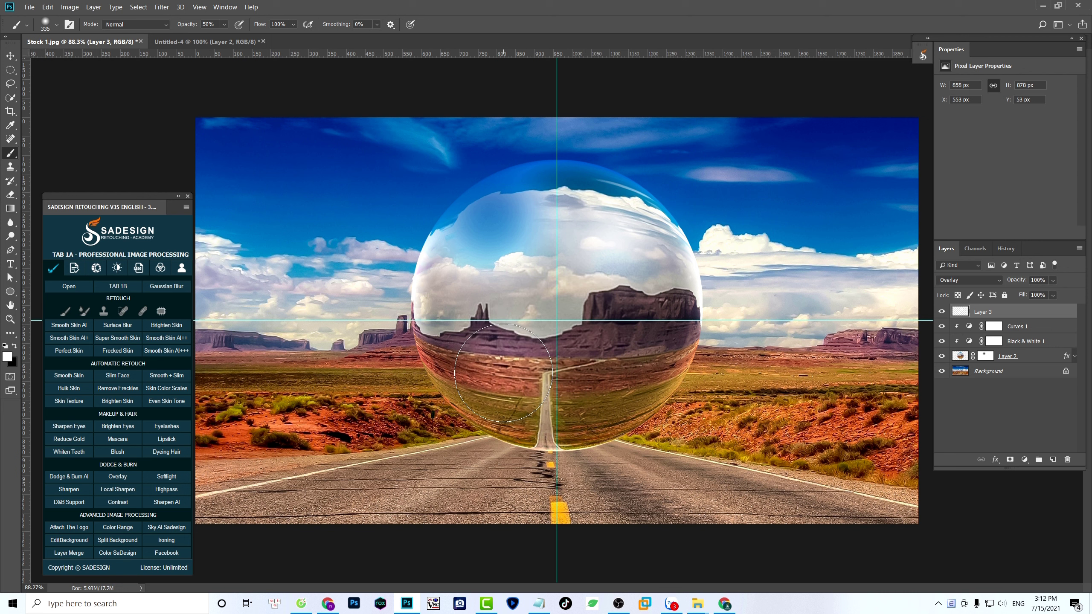
left_click(942, 311)
- Create Layer 4 with Overlay blending
left_click(1053, 460)
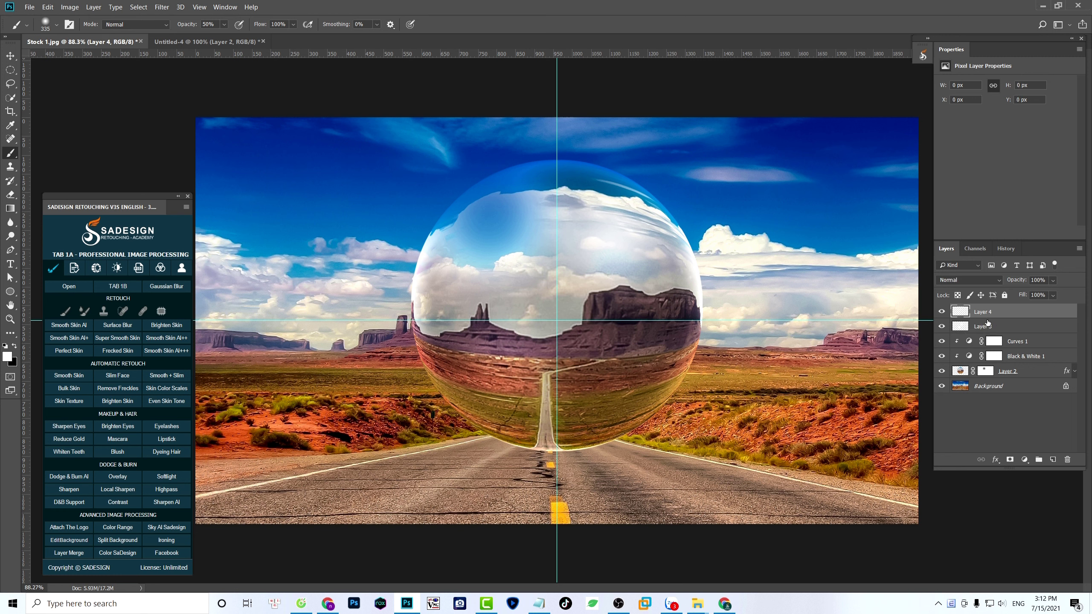
left_click(974, 281)
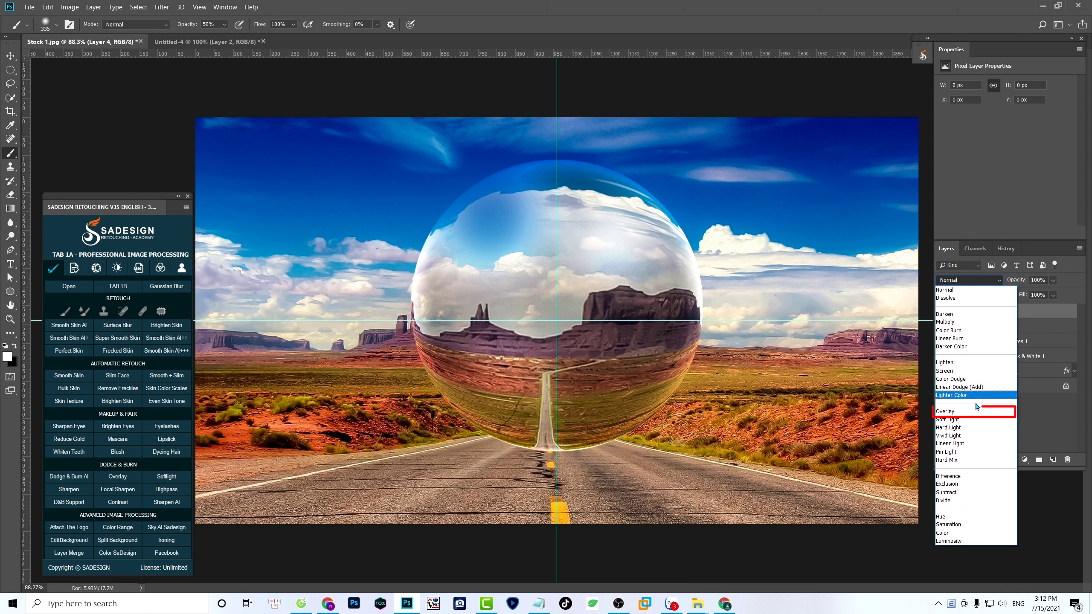
left_click(1009, 415)
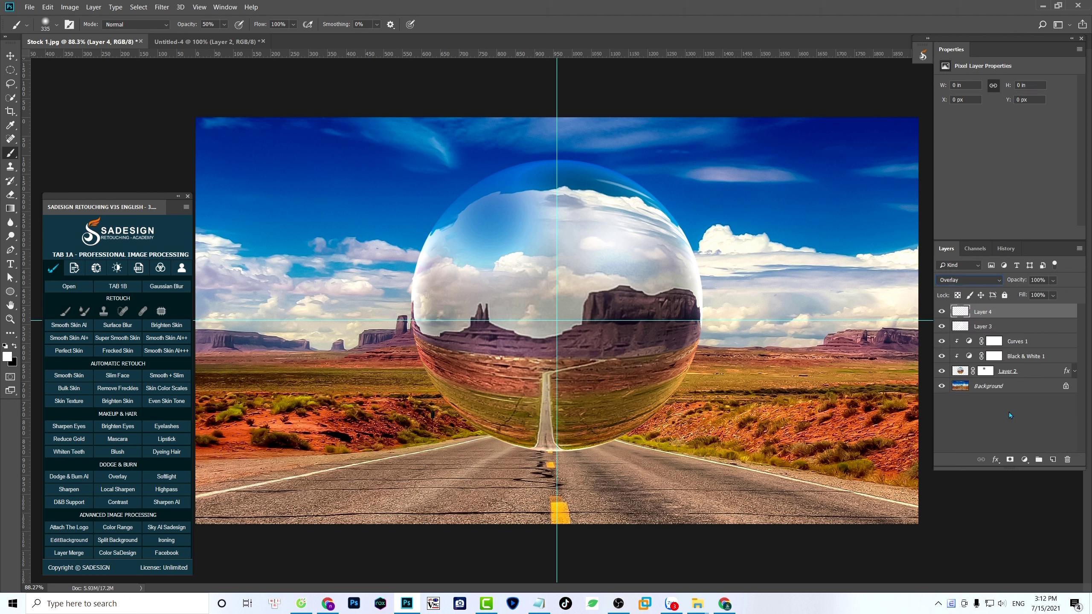
- Add Layer 5 above Layer 4 with Soft Light blending
left_click(1052, 460)
left_click(962, 282)
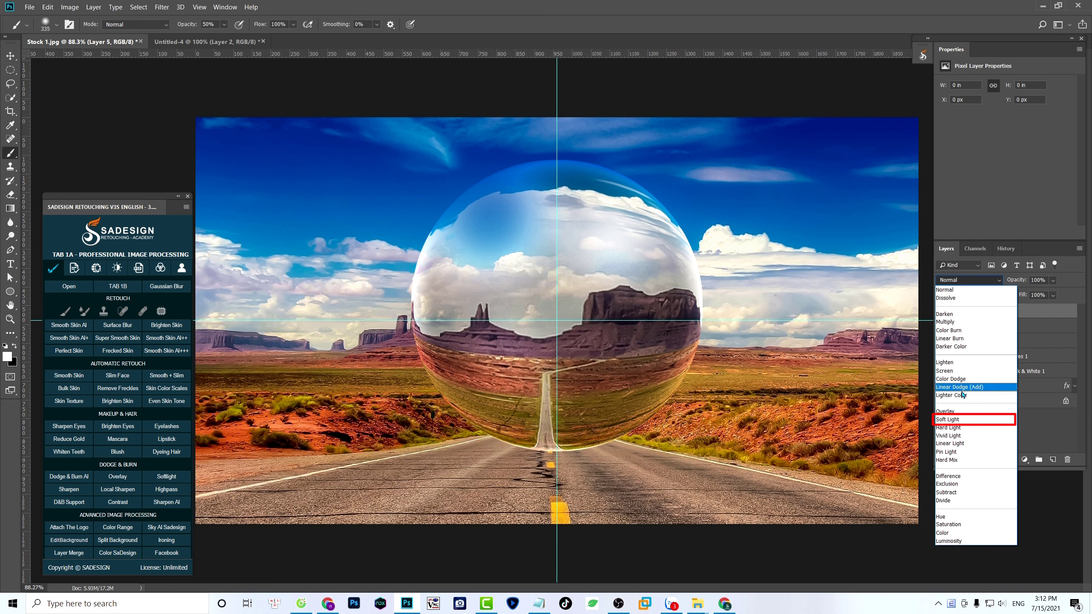
left_click(994, 420)
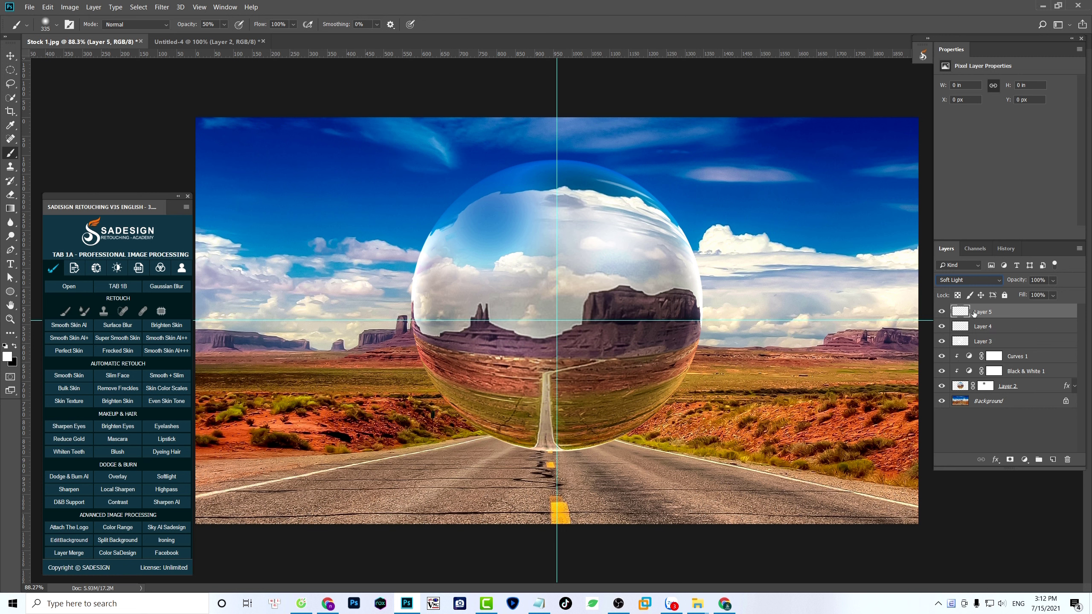
- Load Layer 2's circular outline as a selection and scale it proportionally to 87%
left_click(960, 386, "ctrl")
left_click(139, 7)
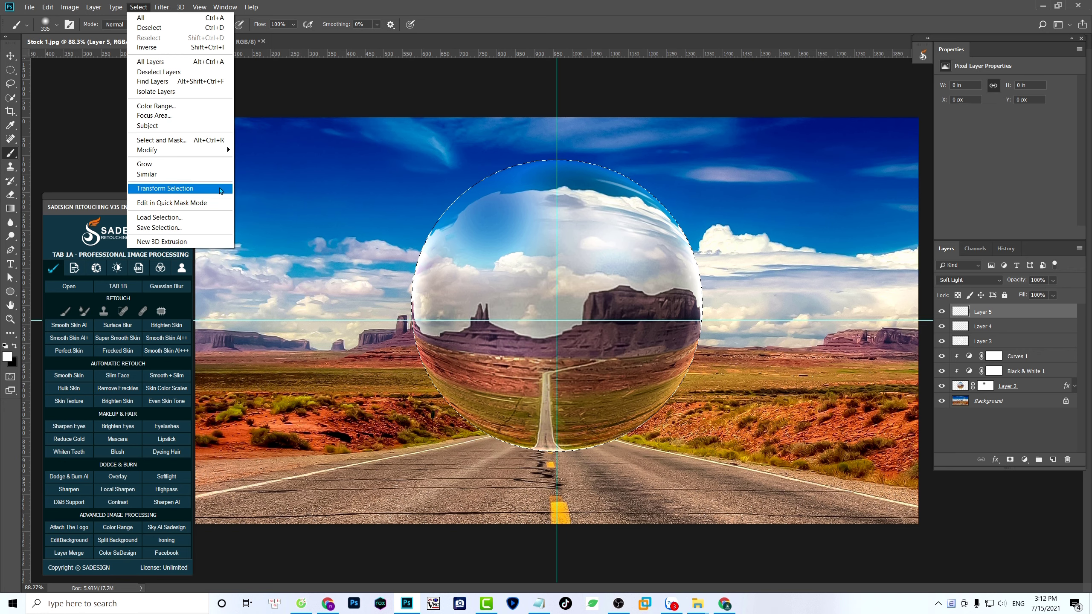
left_click(220, 191)
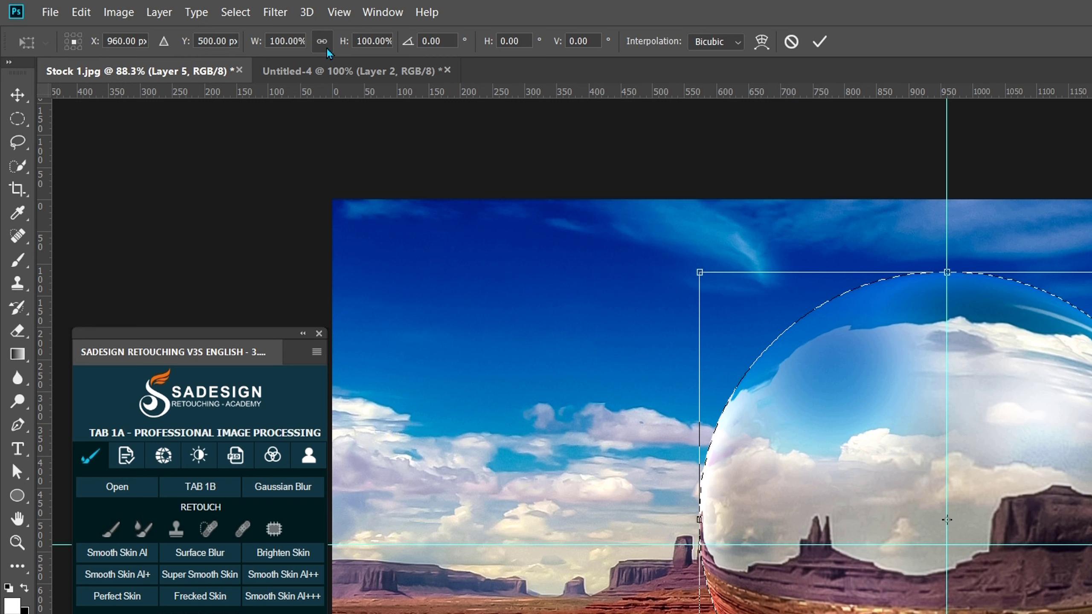
left_click(327, 51)
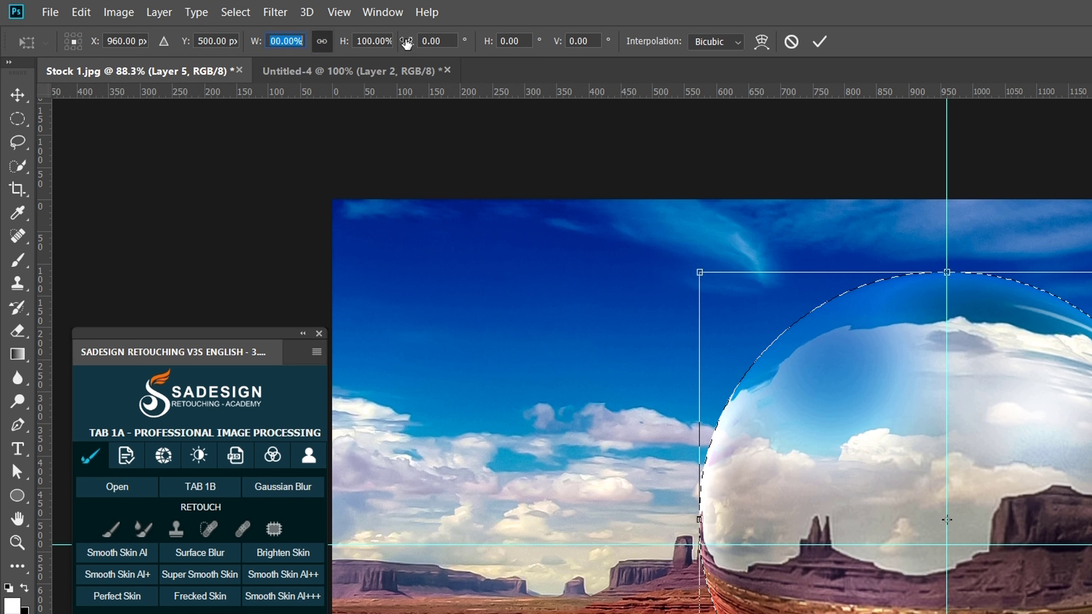
type("100%")
type("87")
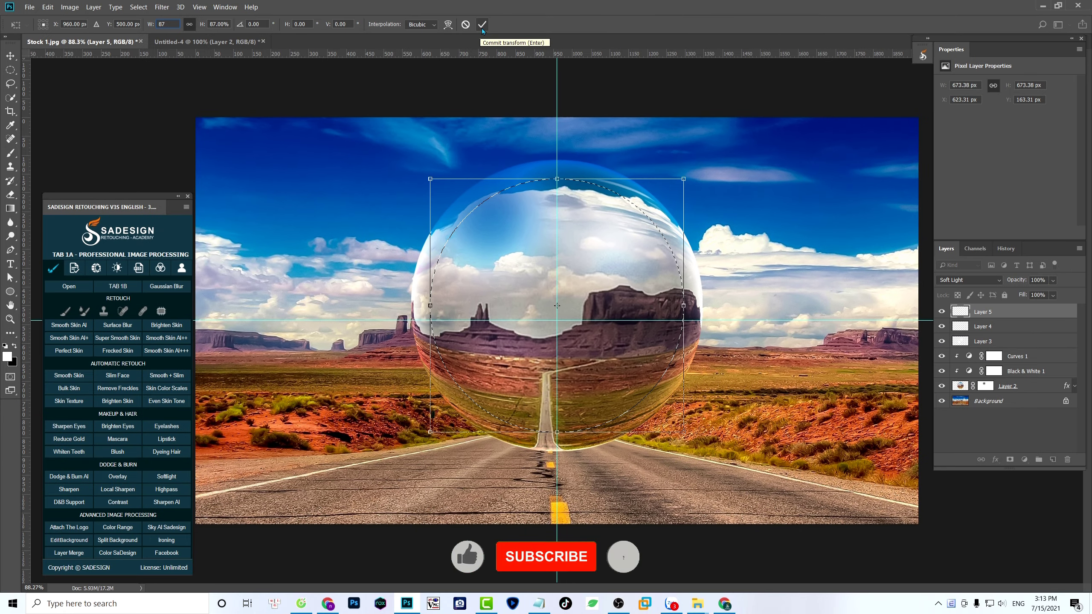
- Commit the 87% selection and paint a white highlight on the ball's upper right on Layer 5
left_click(481, 27)
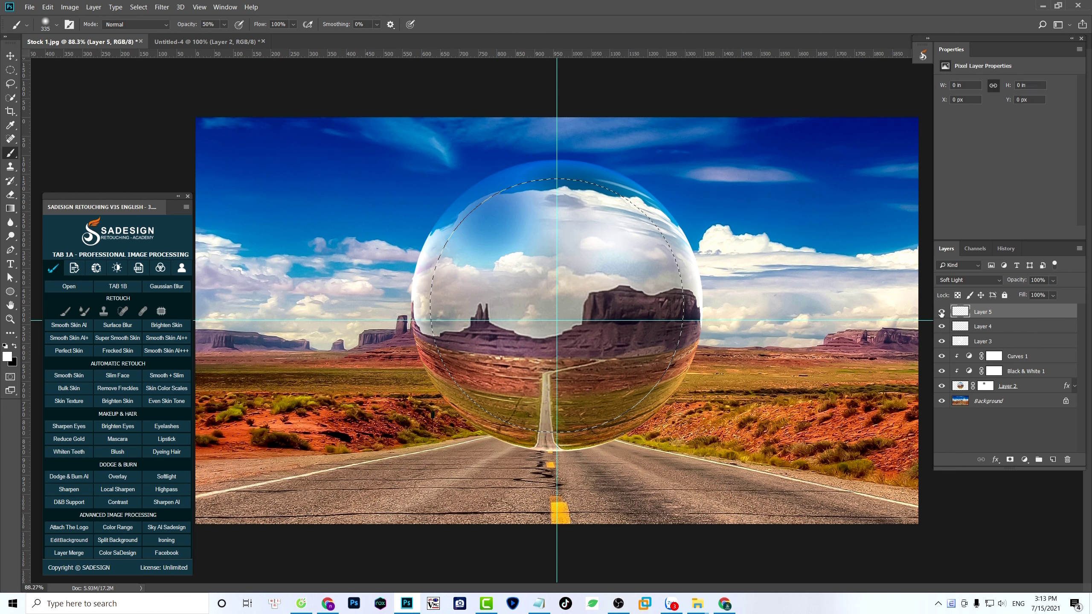
key("ctrl+h")
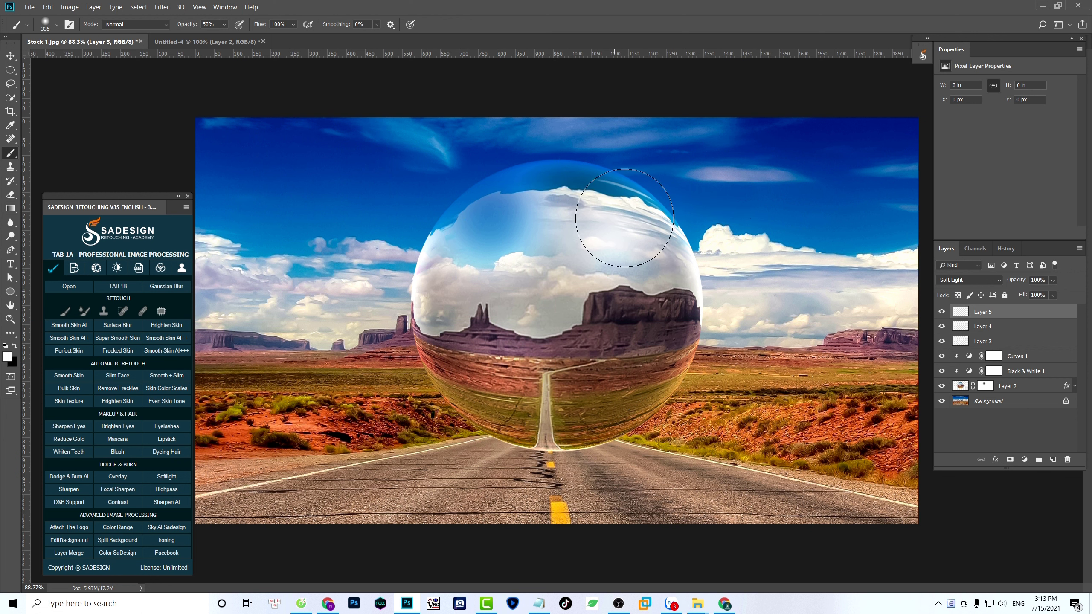
left_click_drag(674, 244, 675, 243)
key("ctrl+z")
left_click(224, 24)
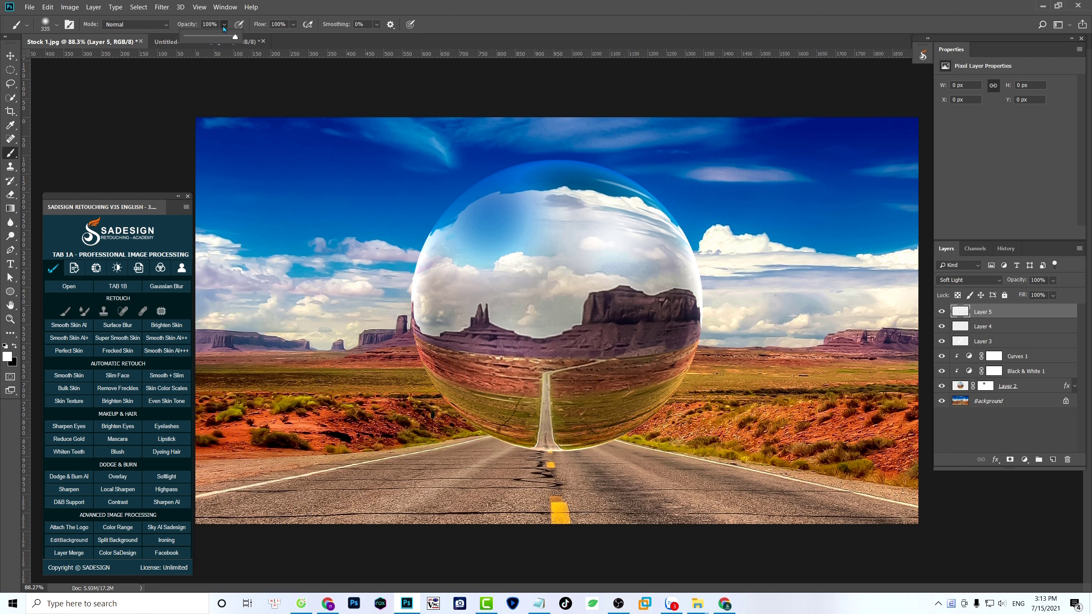
left_click(7, 356)
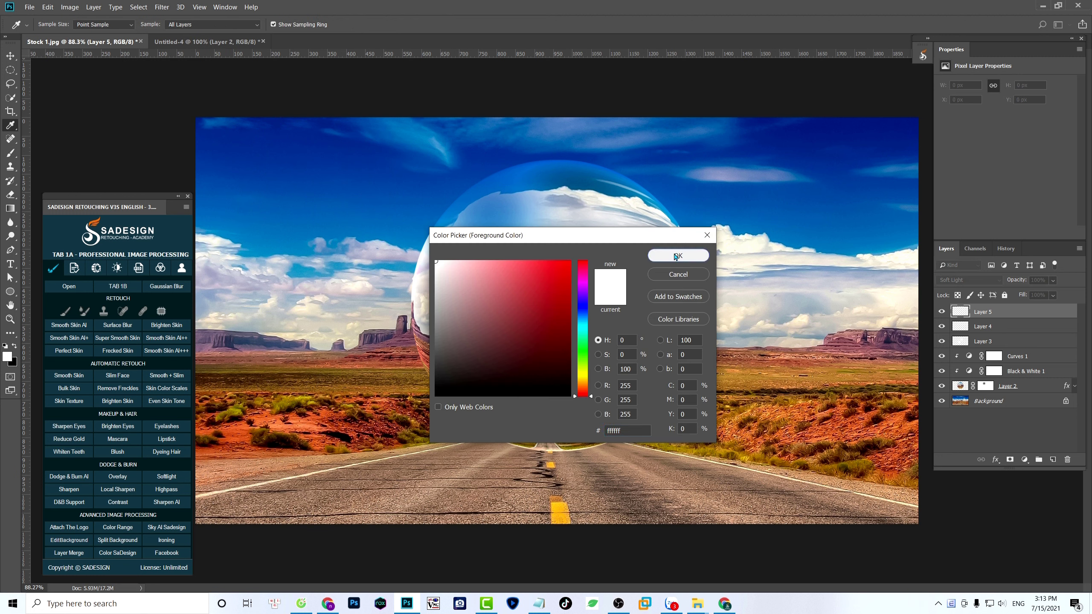
left_click(676, 256)
left_click(661, 244)
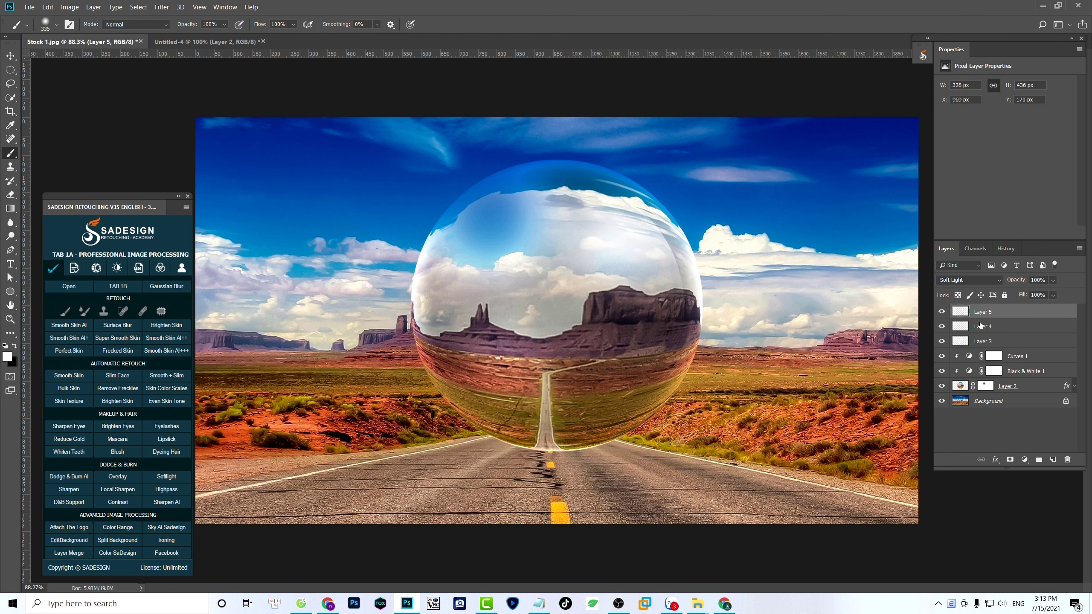
- On Layer 4, shade the ball's lower-right edge with black at 58% brush opacity
left_click(991, 326)
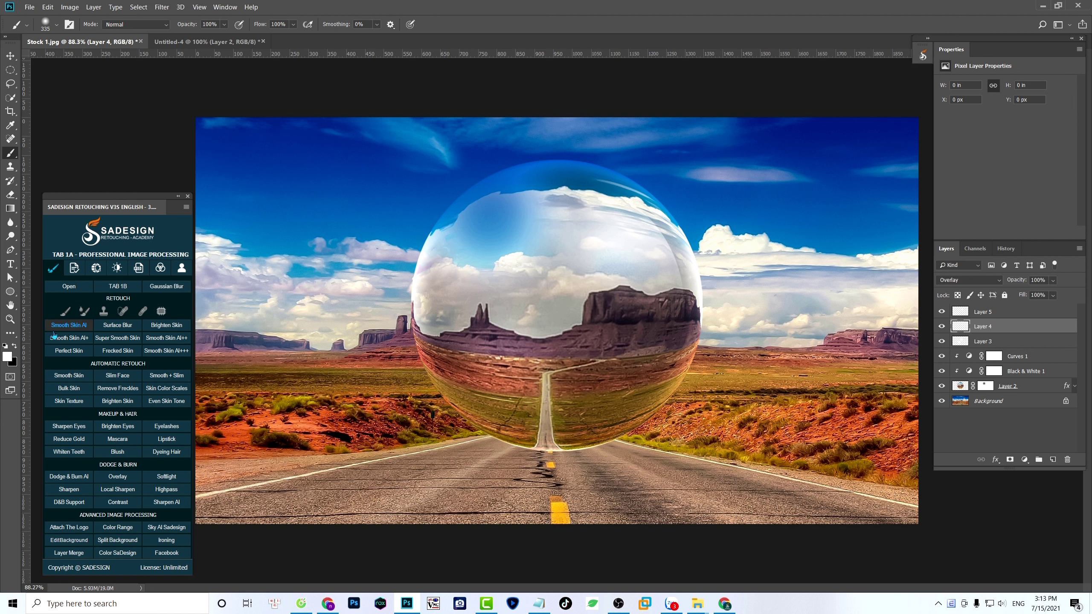
left_click(15, 347)
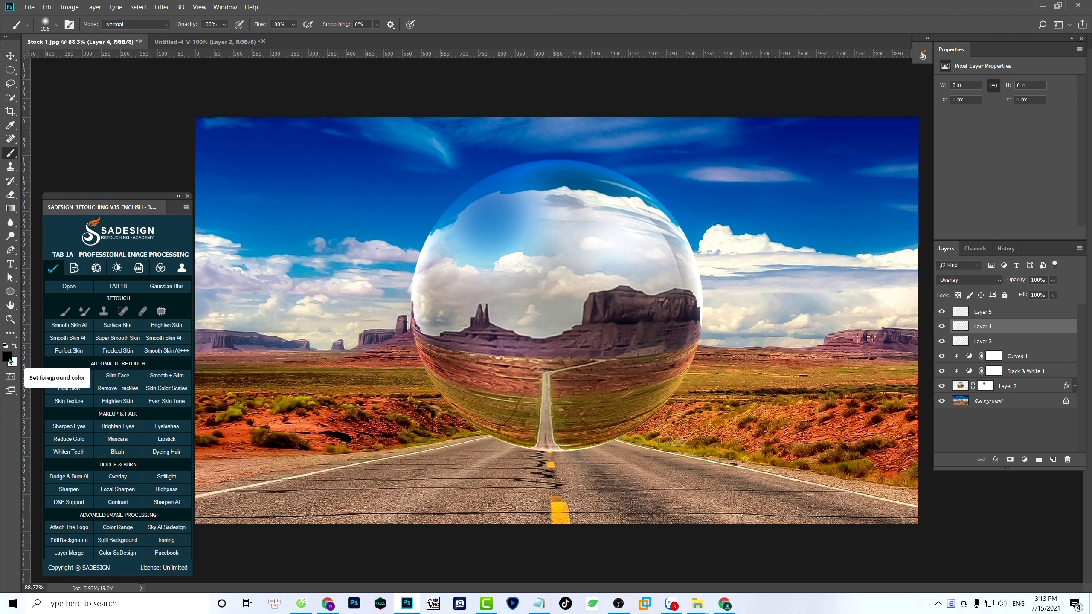
left_click(224, 25)
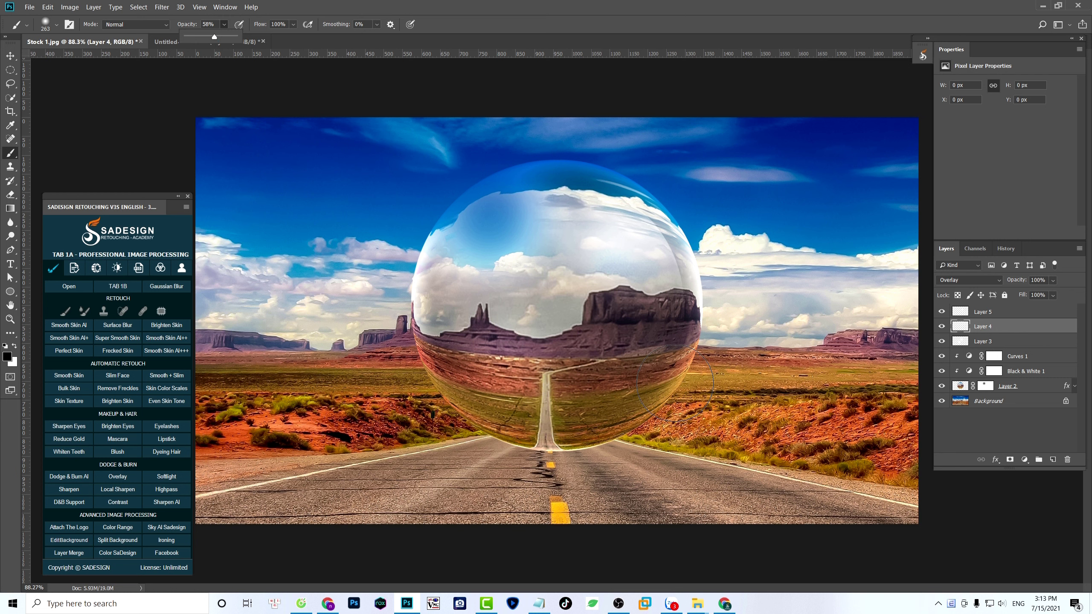
mouse_move(671, 378)
left_mouse_down()
mouse_move(635, 435)
mouse_move(572, 428)
left_mouse_up()
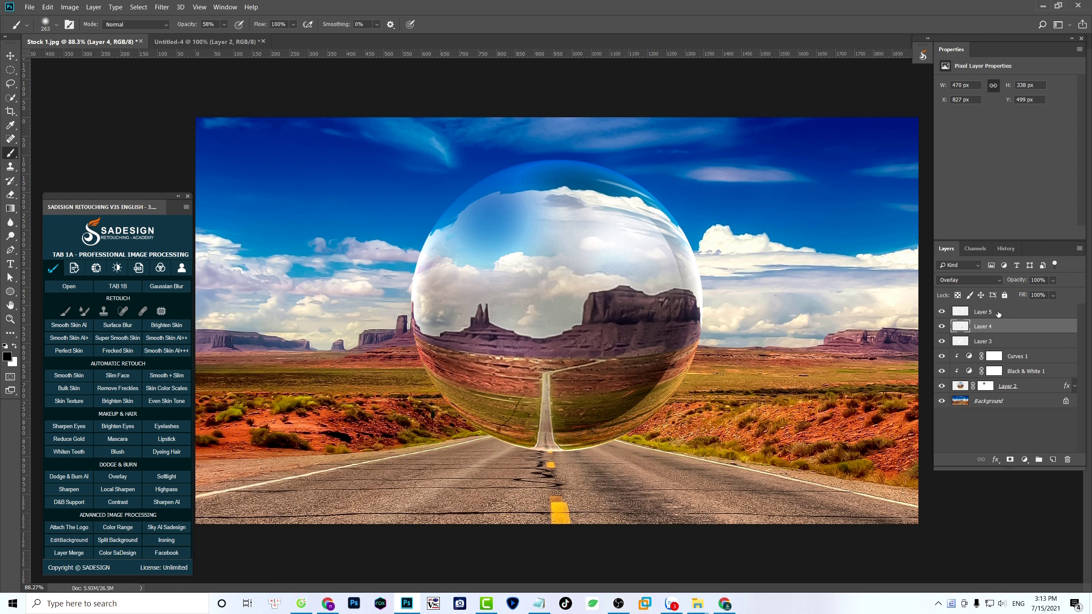
left_click(960, 311)
left_click(941, 312)
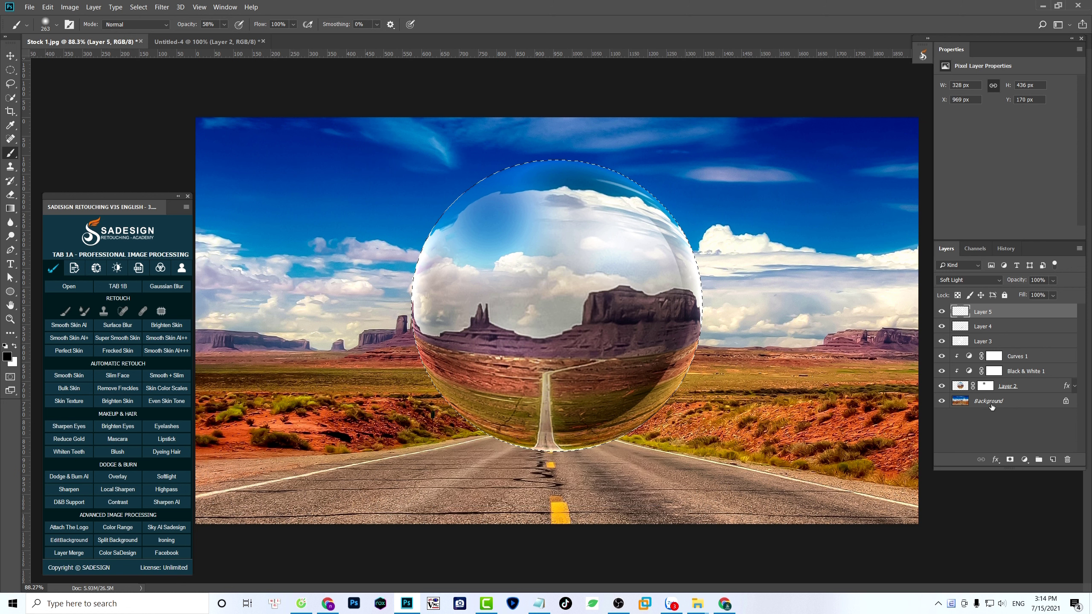
- Add Layer 6, fill the ball's selection with white, and set its Fill to 0%
left_click(1053, 460)
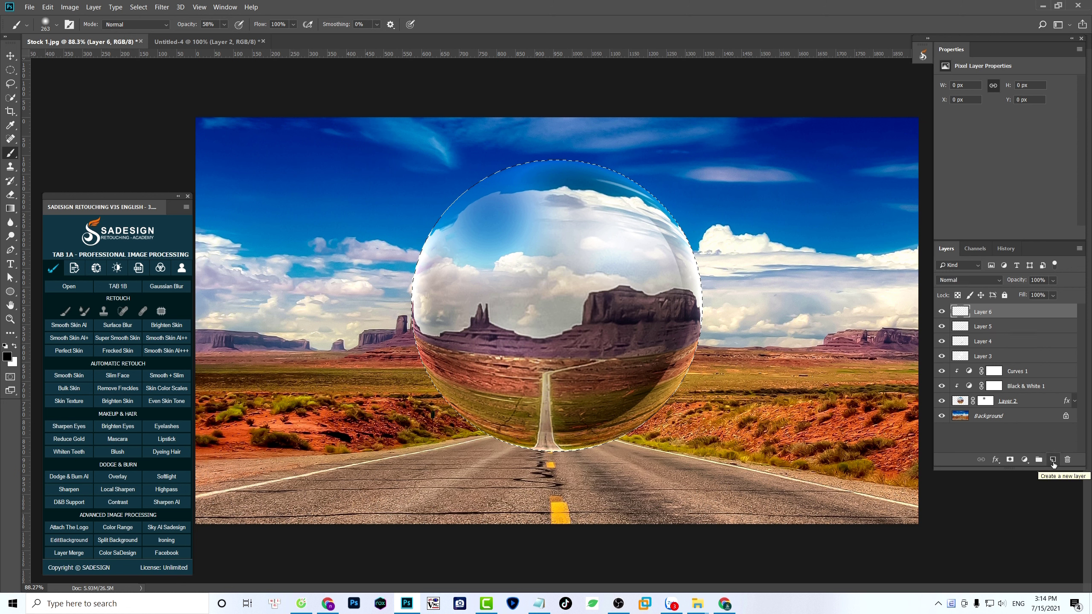
left_click(16, 348)
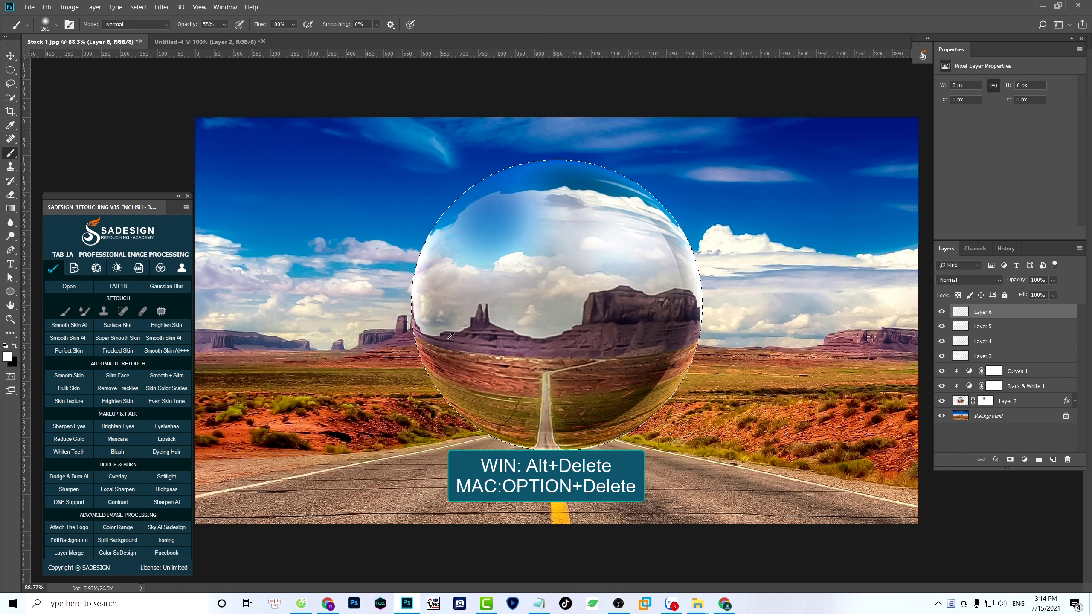
key("alt+Delete")
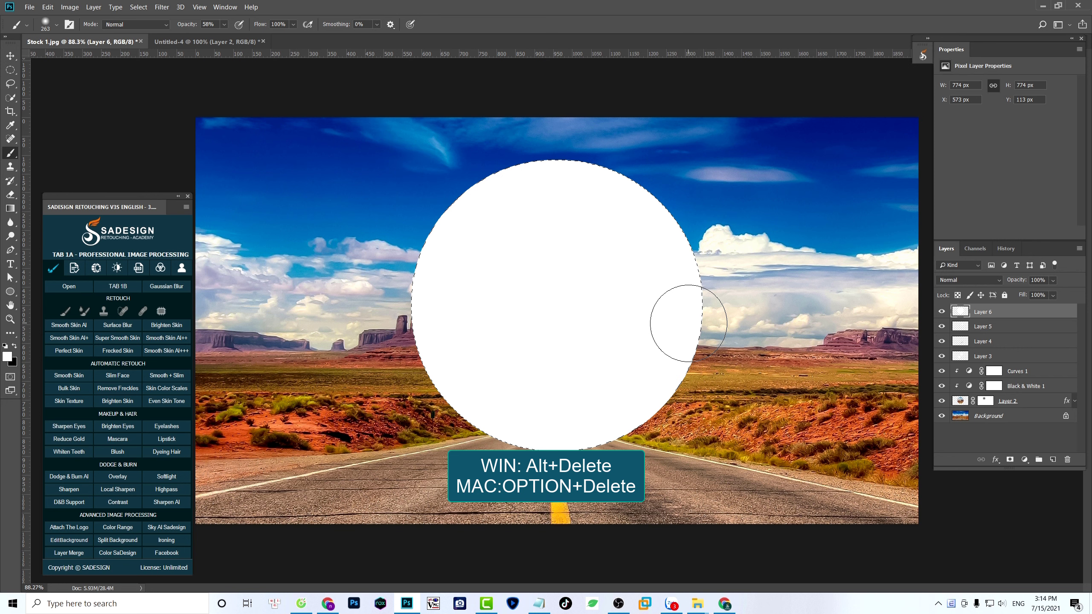
left_click(1053, 296)
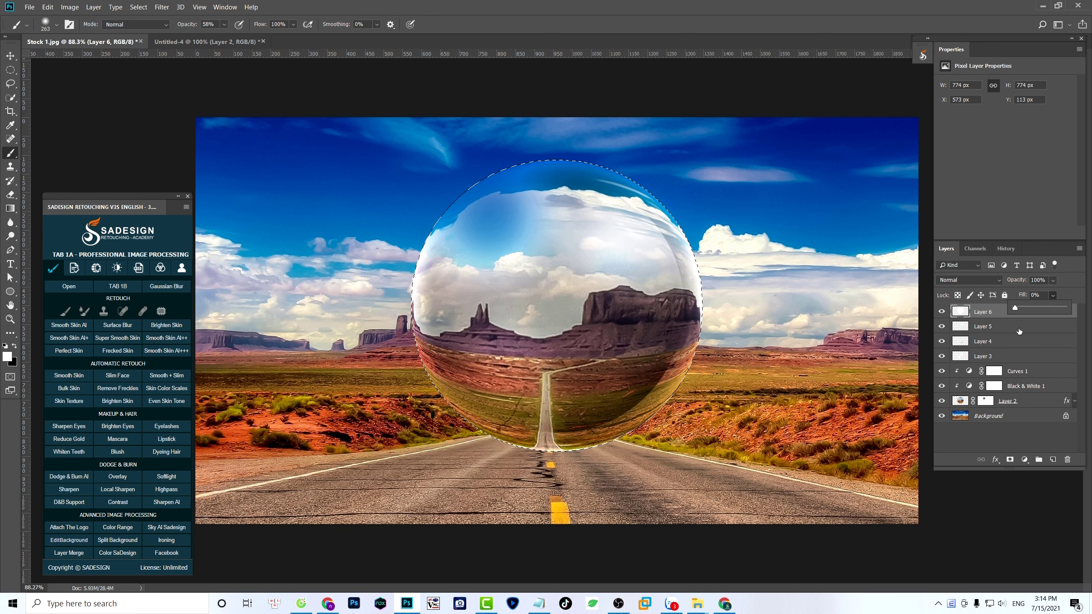
left_click(995, 460)
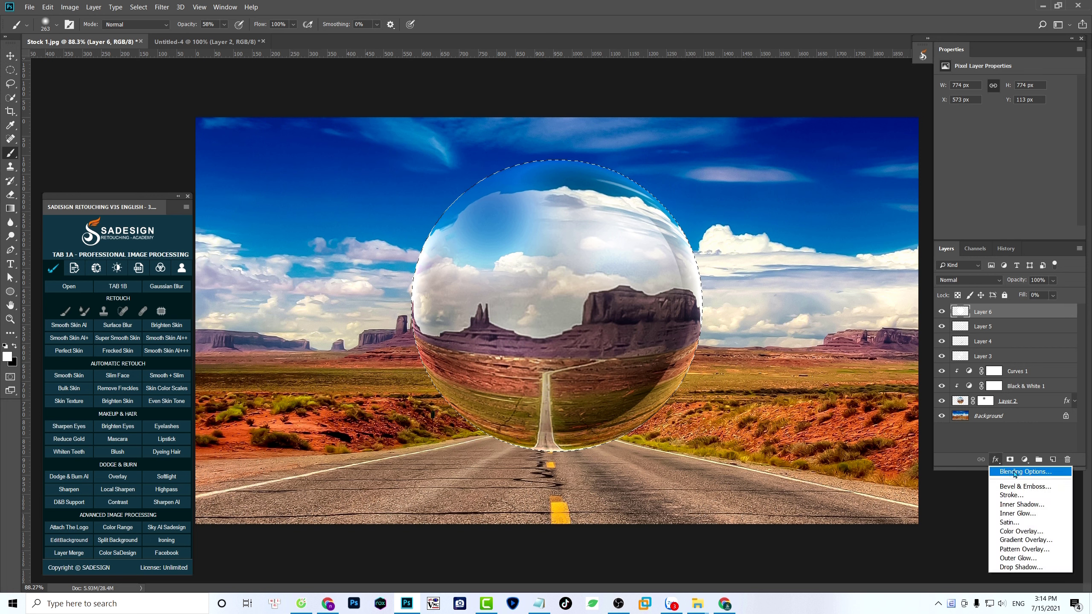
- Give Layer 6 a white Overlay Inner Glow at 60% opacity and 80 px size
left_click(1044, 473)
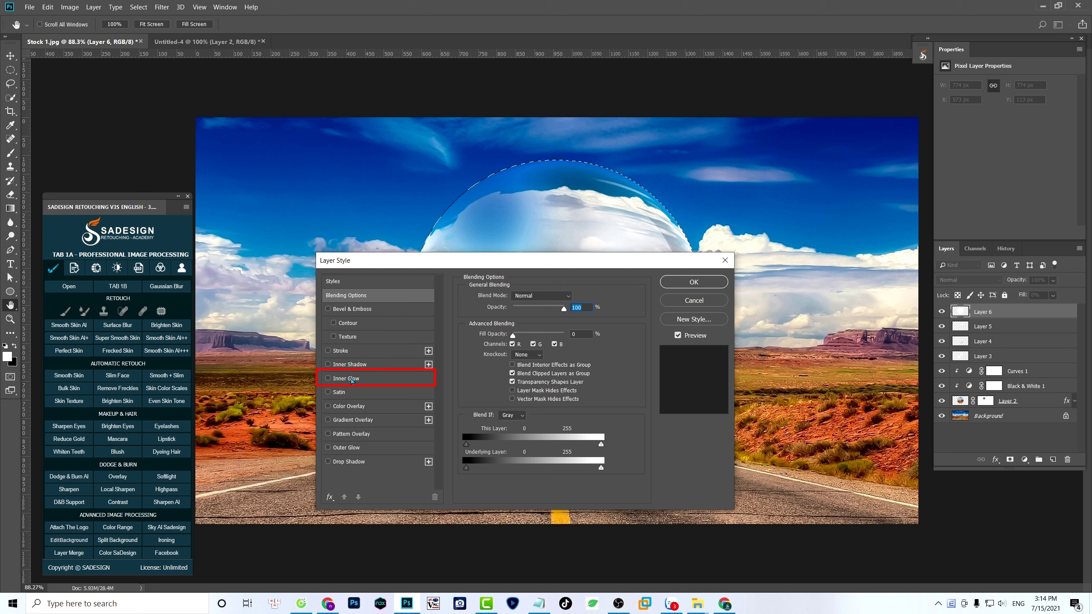
left_click(350, 379)
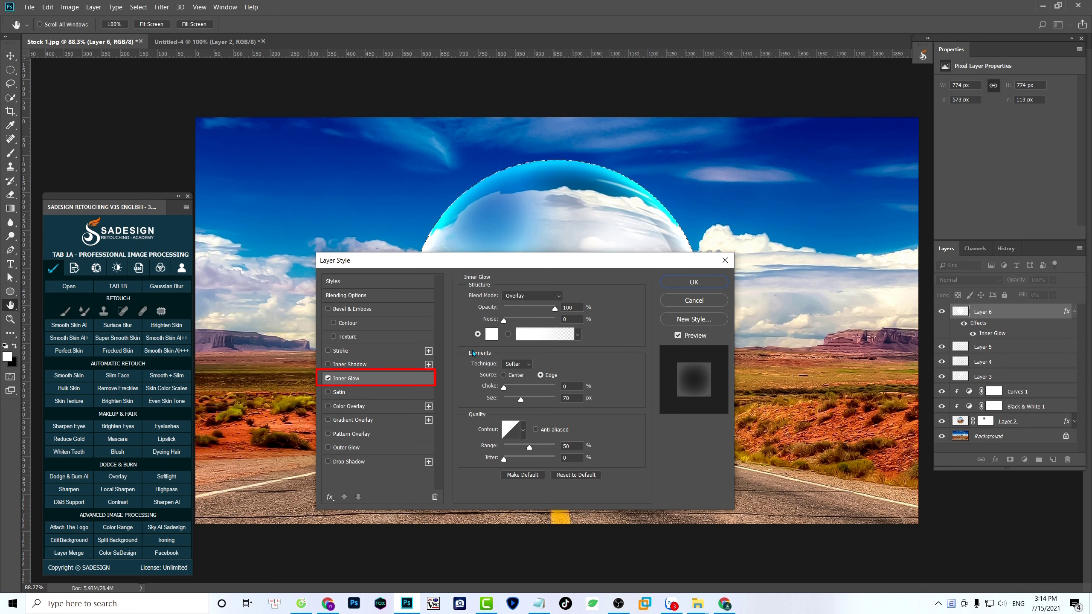
double_click(579, 307)
type("60")
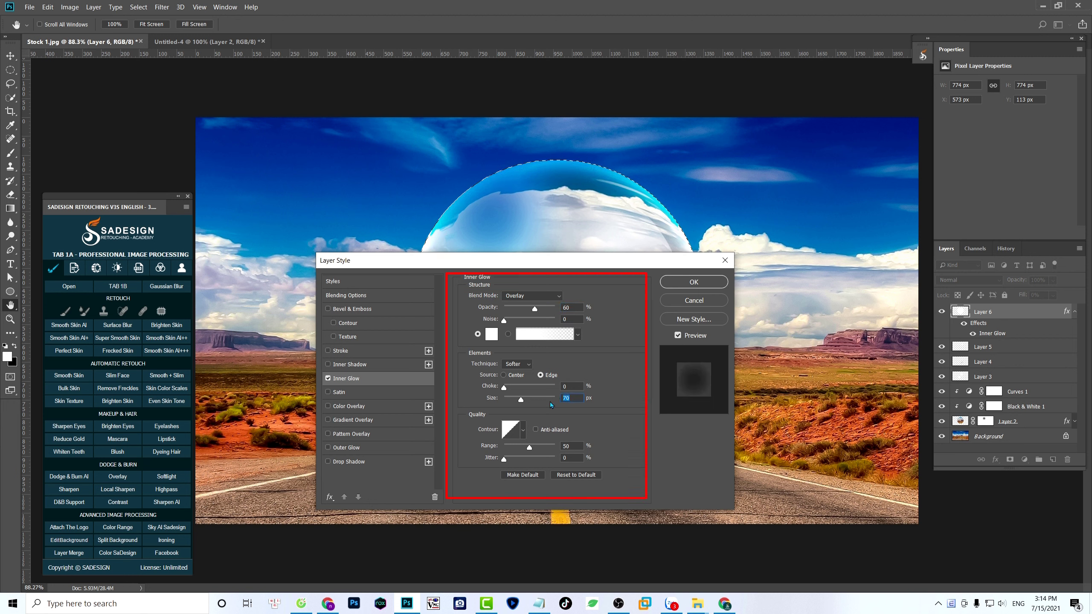
type("80")
left_click_drag(640, 260, 606, 409)
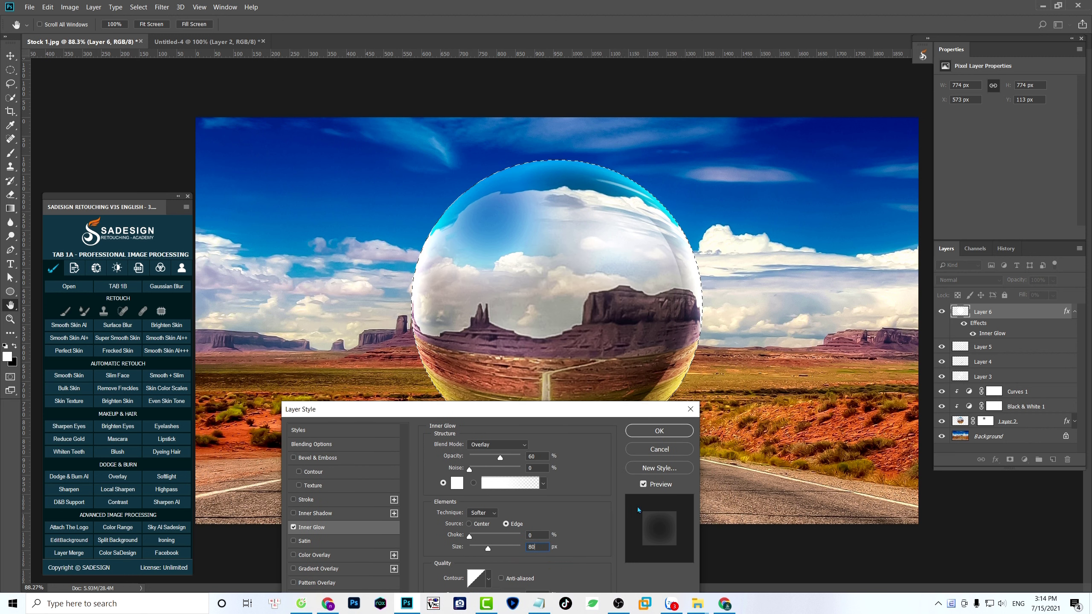
left_click(643, 484)
left_click(659, 430)
- Deselect the sphere and make the Background layer active
key("b")
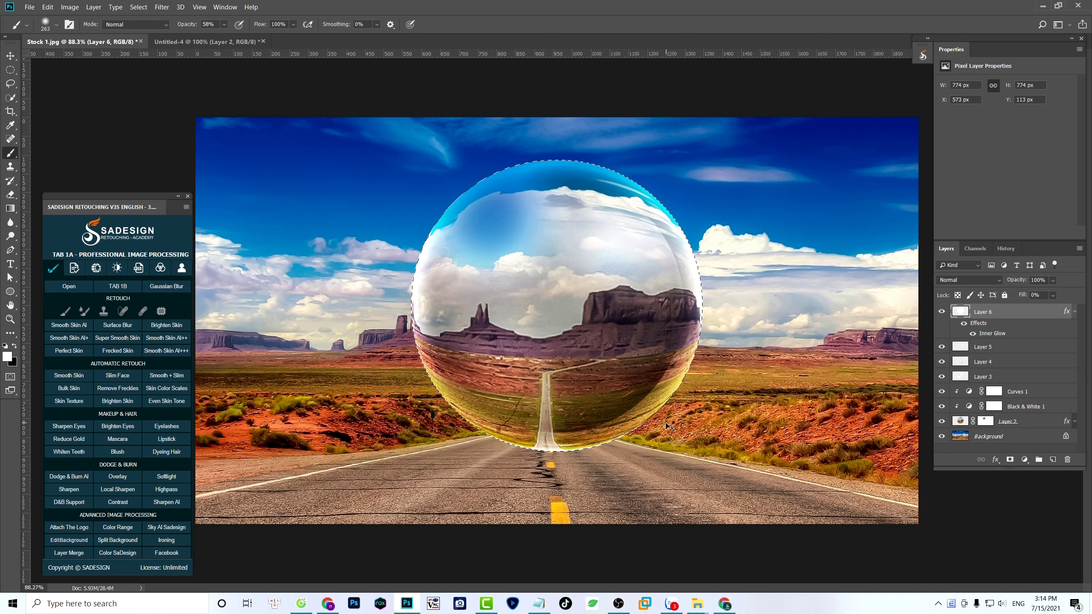
key("ctrl+d")
left_click(984, 437)
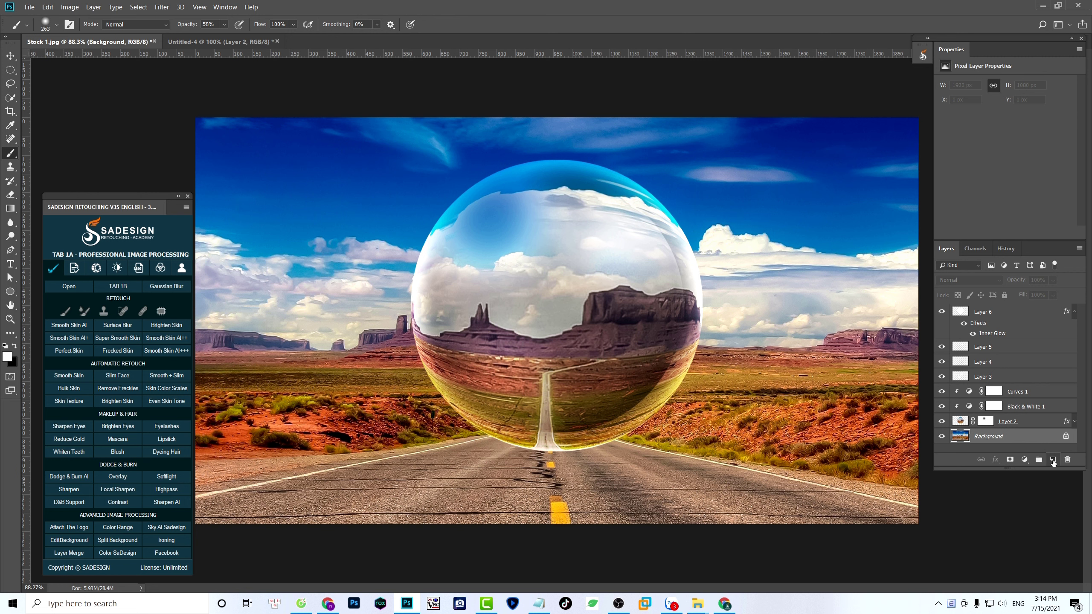
- Add Layer 7 above Background and squash Layer 2's circular selection to 8% height
left_click(1053, 461)
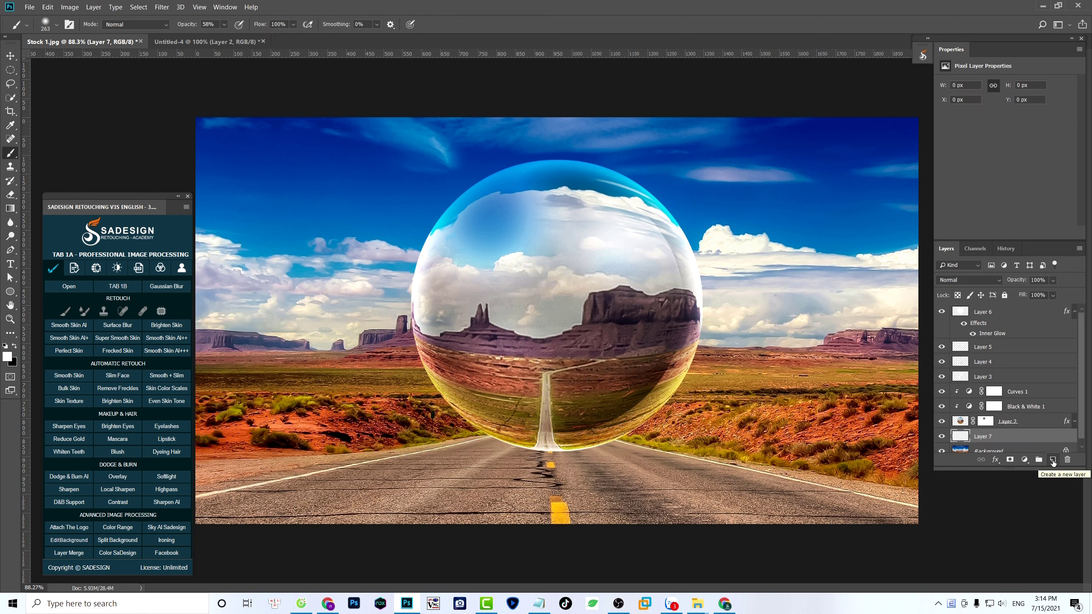
left_click(961, 424, "ctrl")
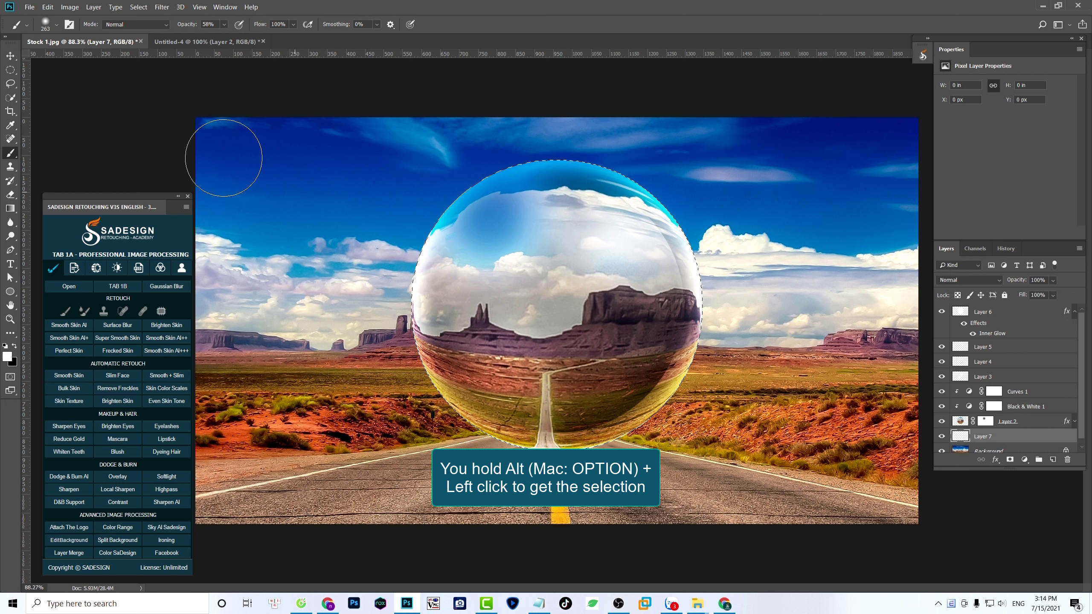
left_click(139, 7)
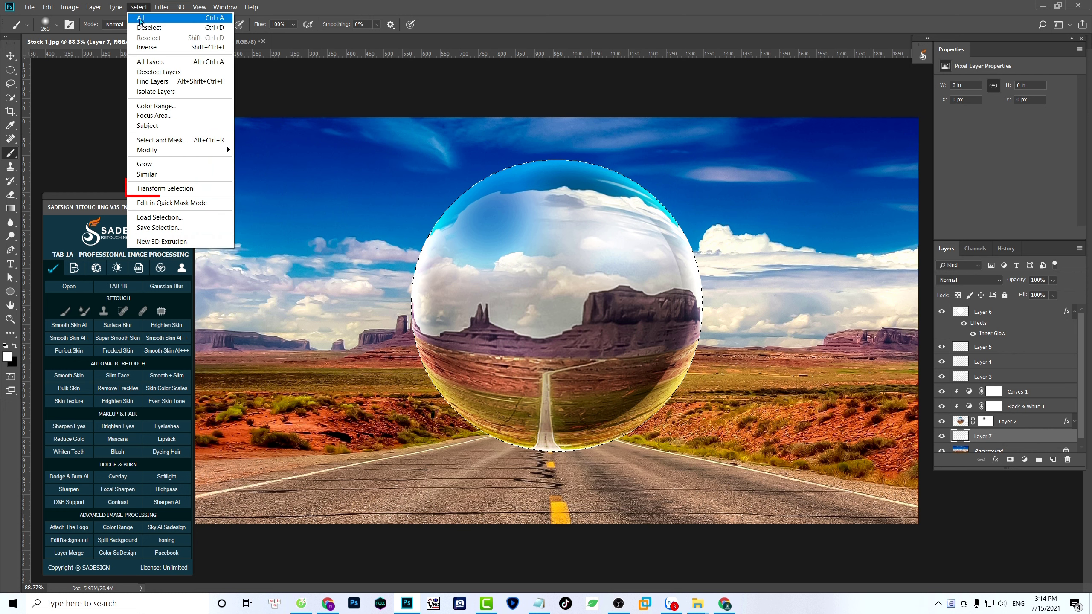
left_click(207, 190)
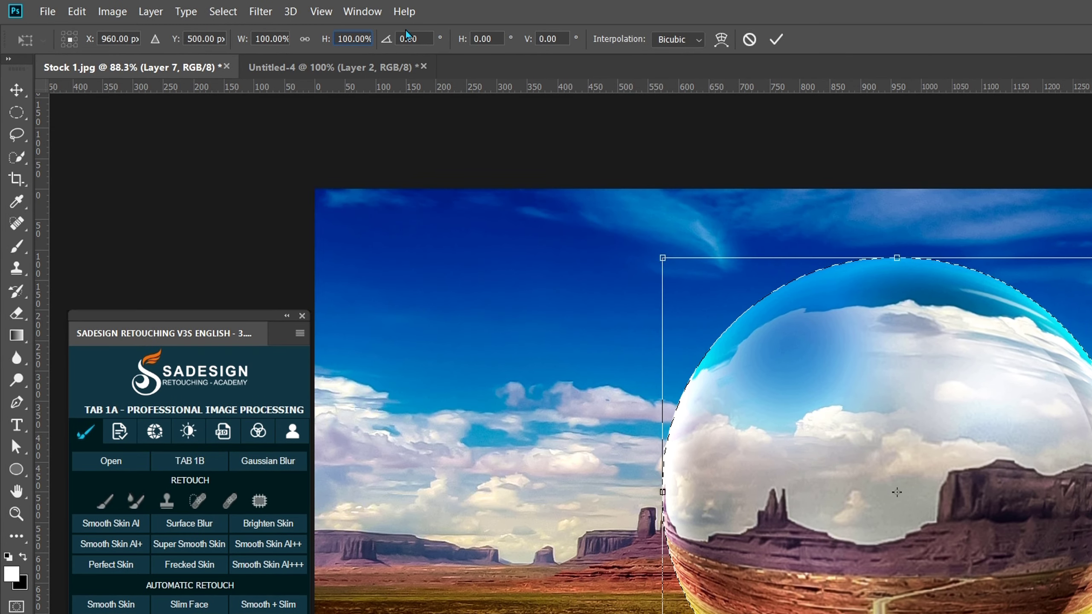
key("ctrl+a")
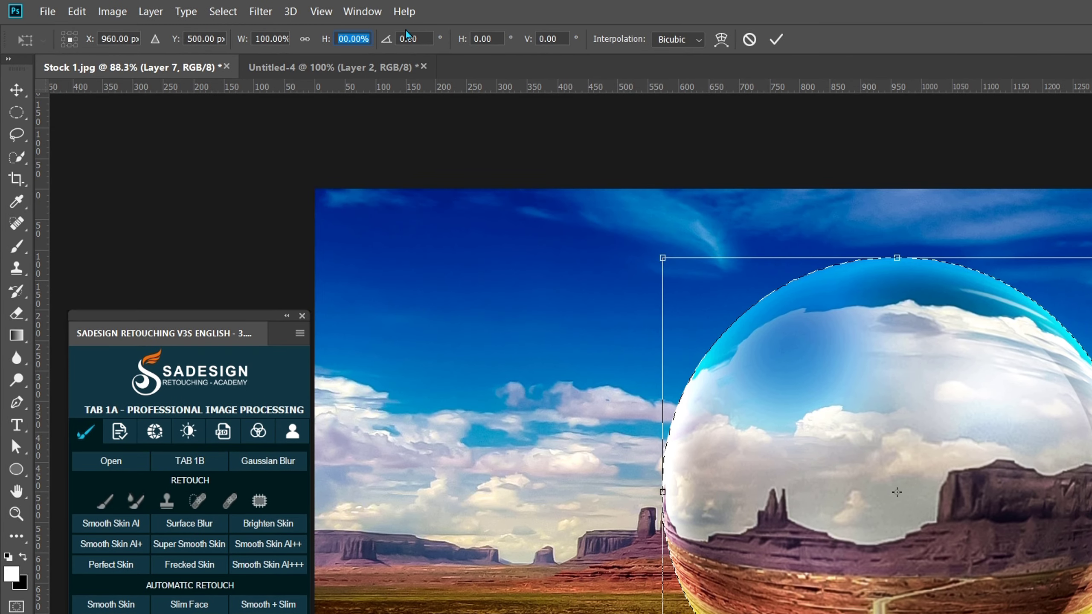
type("8")
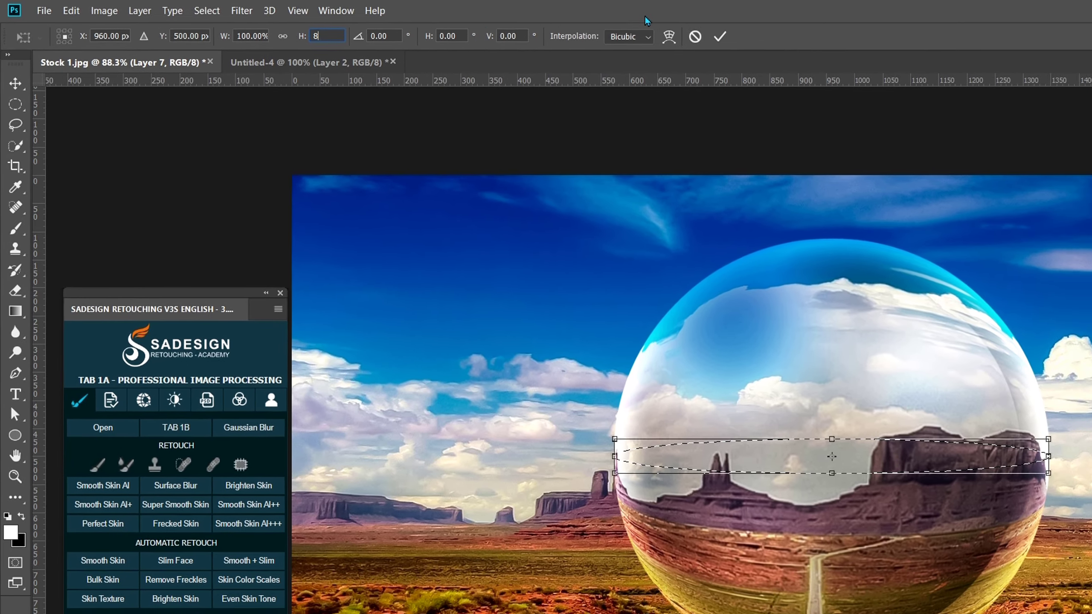
left_click(776, 39)
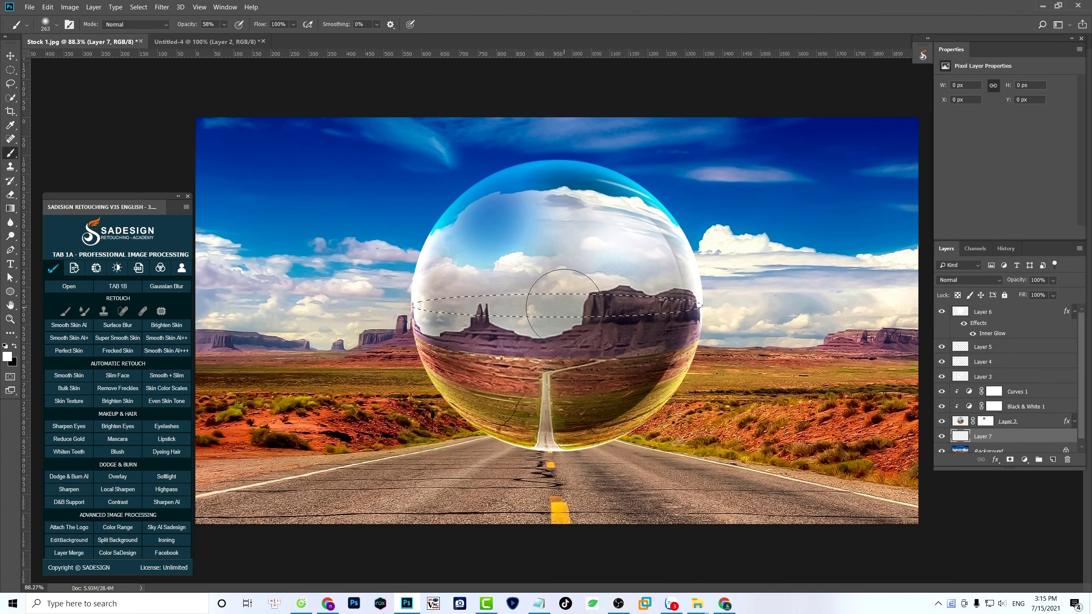
- Move the flat ellipse onto the road below the sphere, feather it 25 px, and fill black
left_click(9, 71)
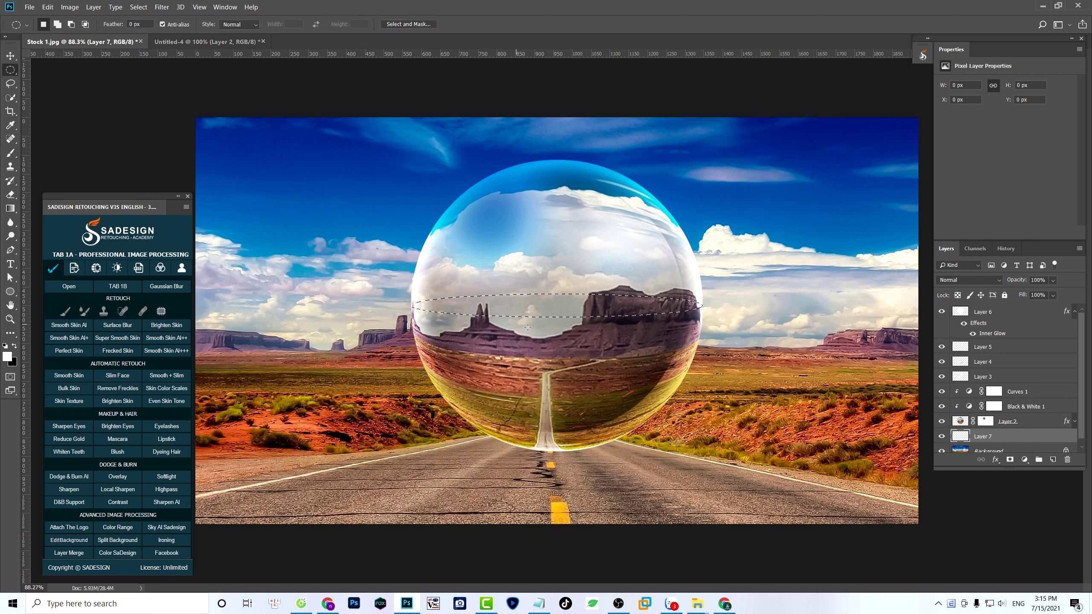
left_click_drag(559, 315, 560, 480)
key("shift+F6")
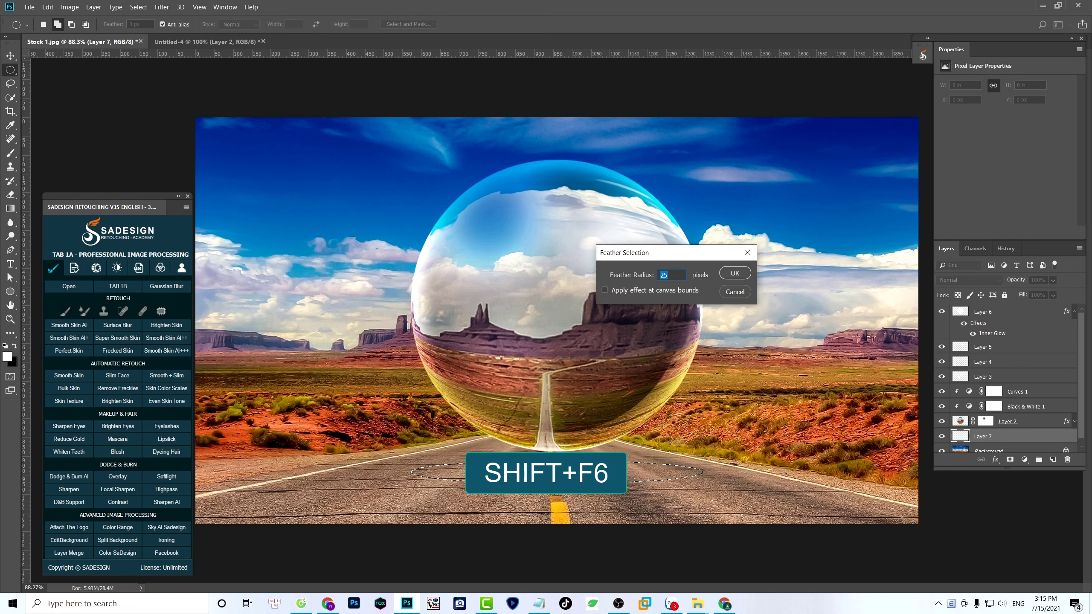
key("Return")
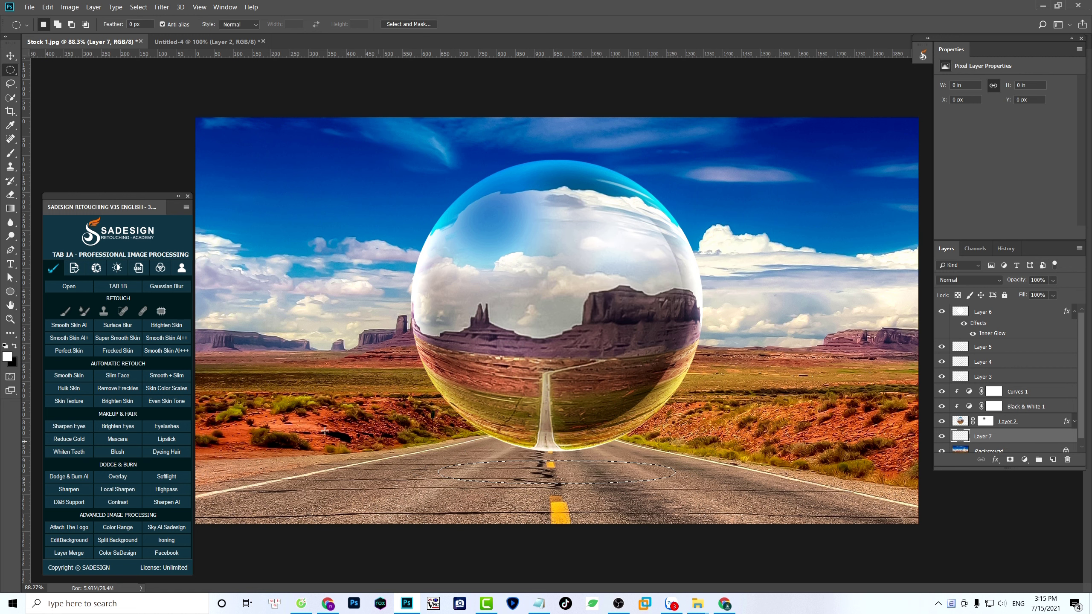
left_click(14, 346)
key("alt+Delete")
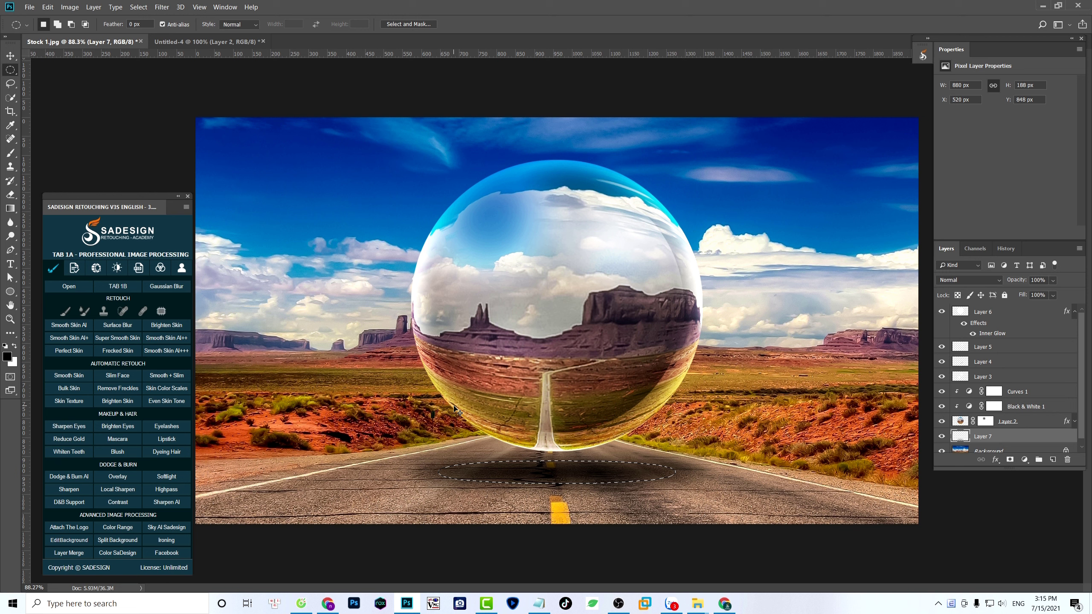
- Deselect and lower the shadow layer's opacity to 71%
left_click(454, 406)
left_click(1053, 280)
left_click_drag(1042, 290, 1050, 293)
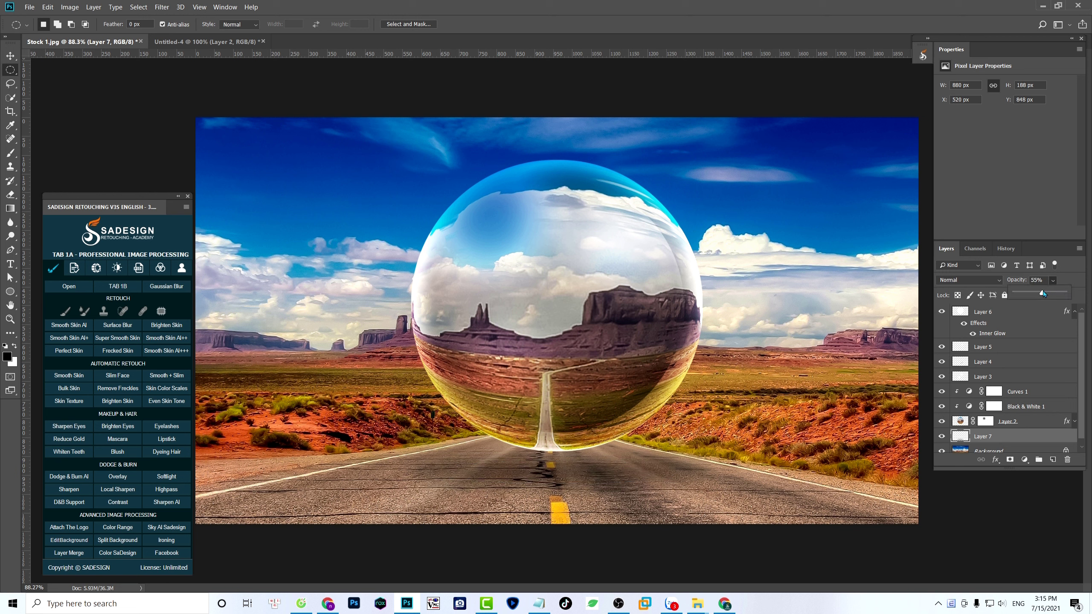
- Hide and re-show the shadow layer to compare the sphere with and without it
left_click(941, 438)
left_click(941, 437)
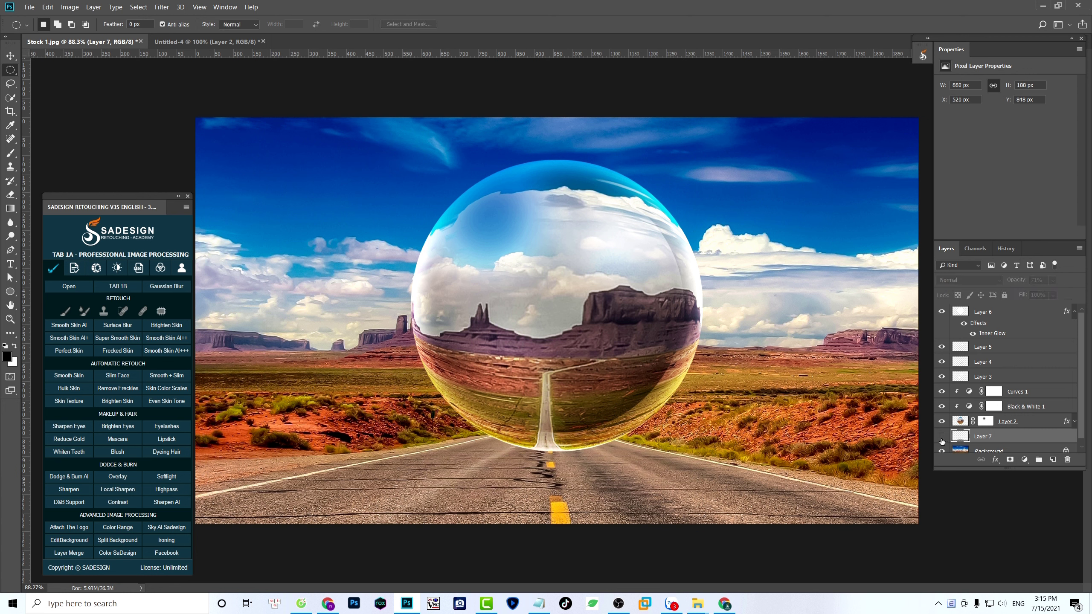
left_click(941, 437)
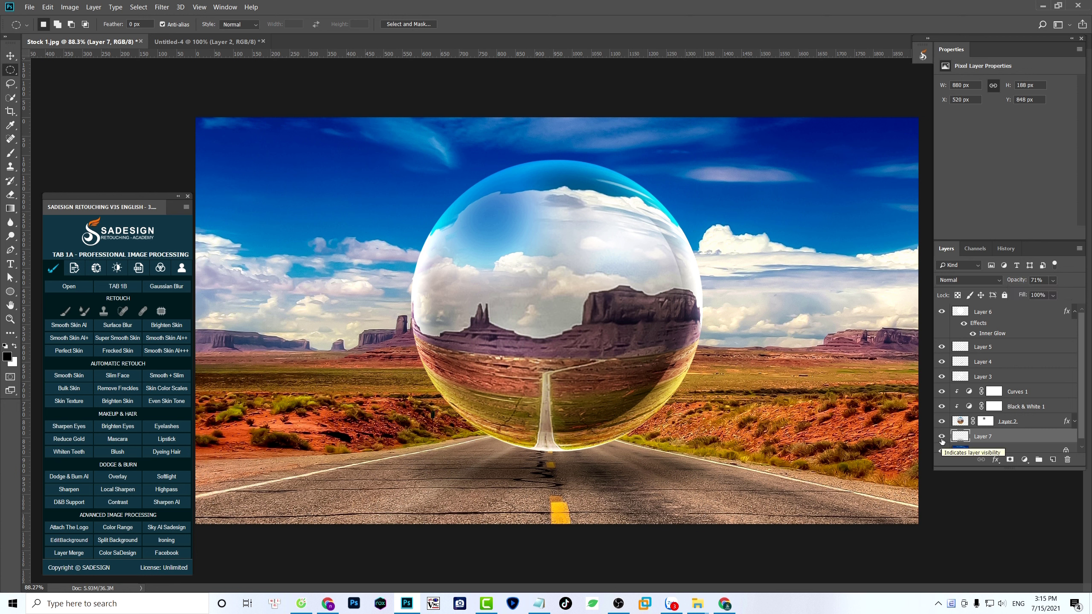
- Group Layer 6 through Layer 7 into Group 1 and toggle it for a before/after comparison
left_click(997, 314, "shift")
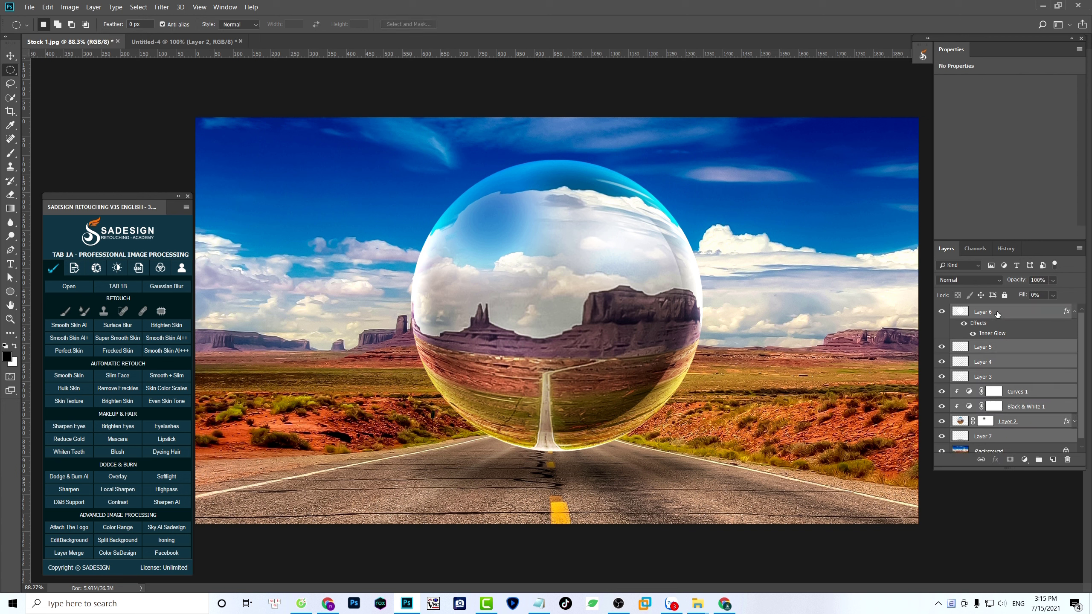
left_click(1040, 460)
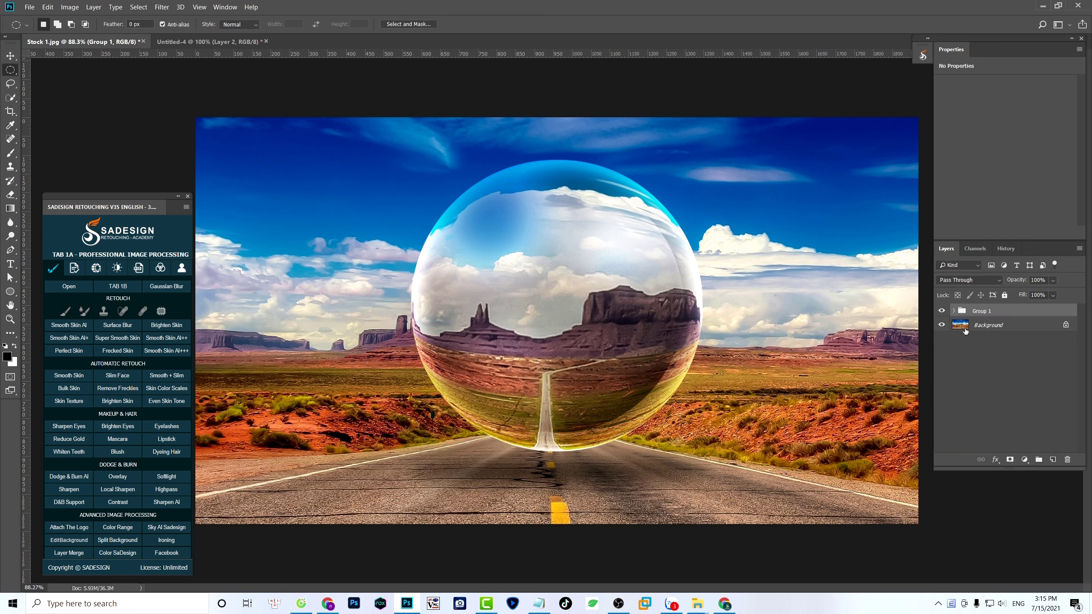
left_click(942, 312)
left_click(942, 311)
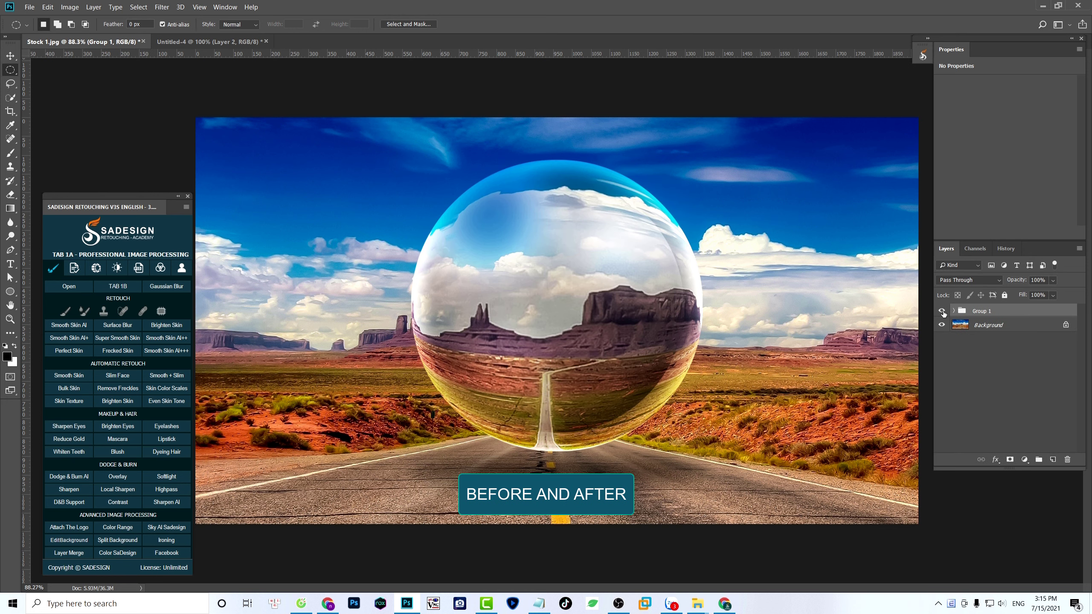
left_click(942, 311)
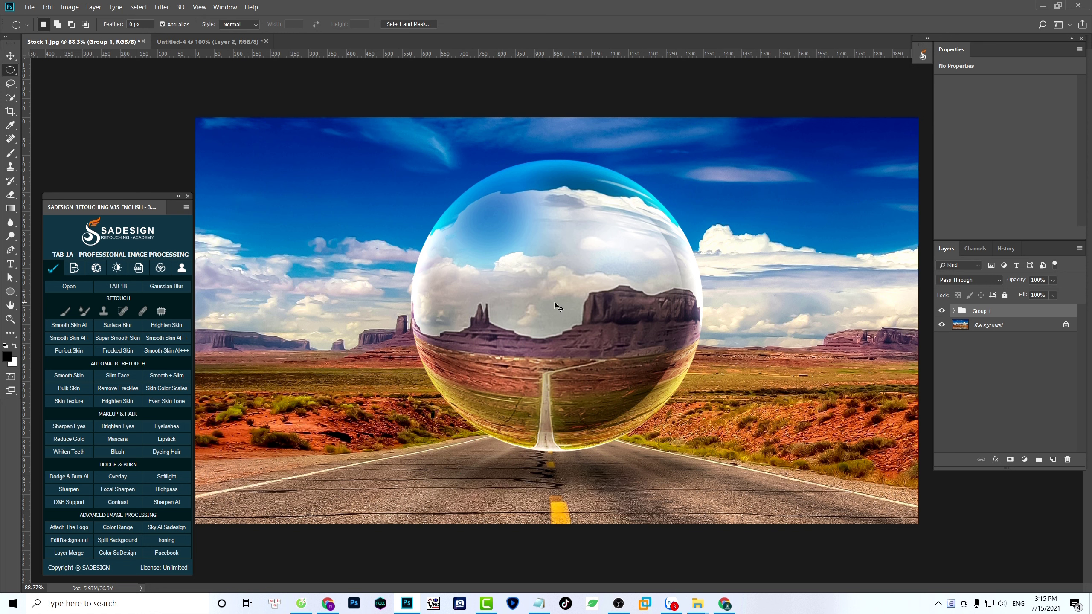
- Try nudging the crystal ball with the Move tool, turning off layer auto-select
key("v")
left_click_drag(585, 334, 584, 335)
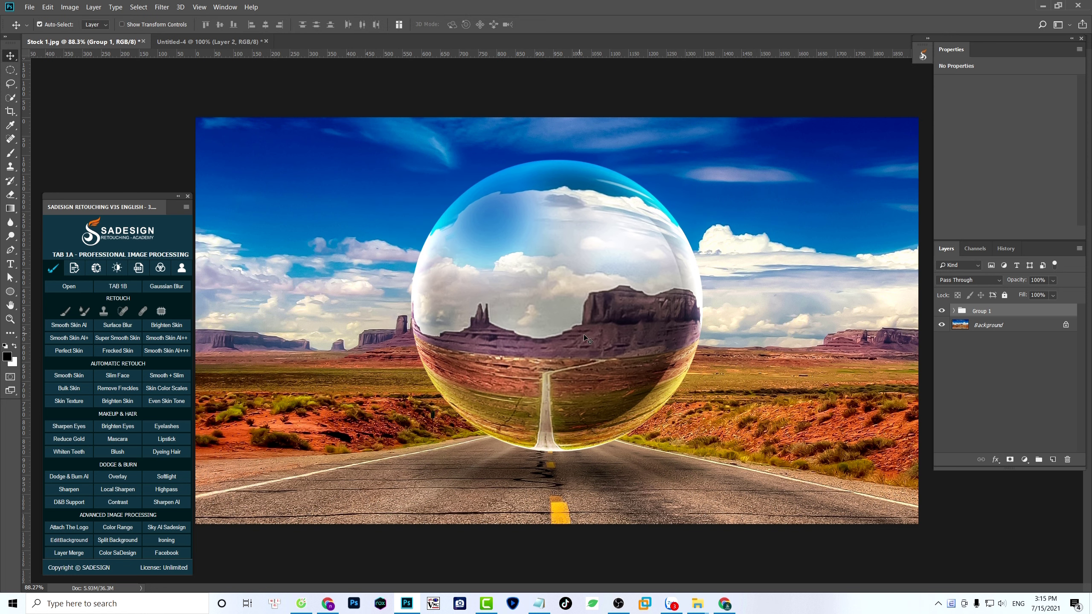
key("ctrl")
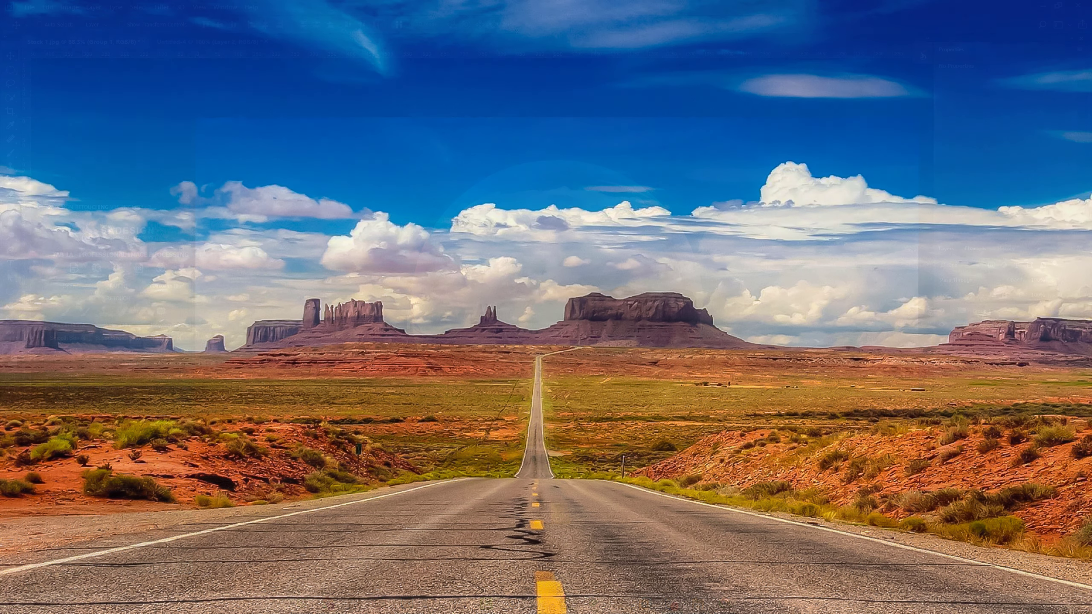